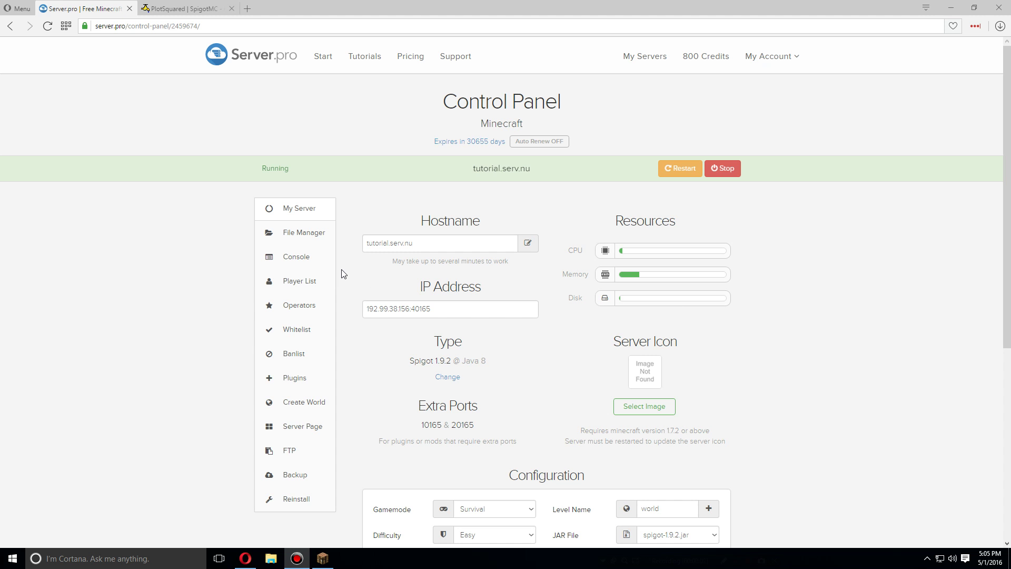
- Open the plugins folder in the Minecraft server's file manager
left_click(319, 244)
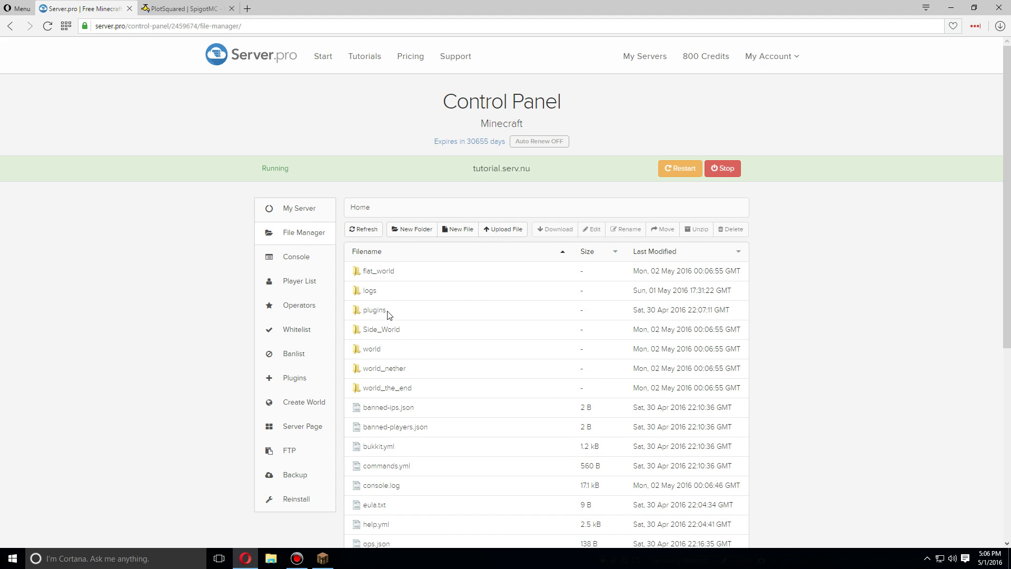
left_click(383, 311)
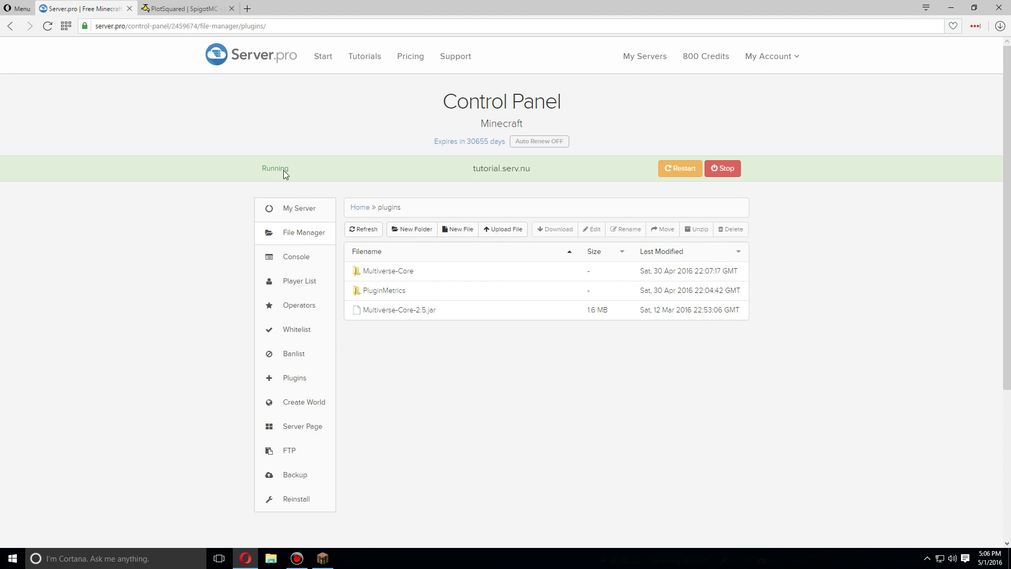
- Download the PlotSquared 3.3.3 plugin from its SpigotMC resource page
left_click(203, 15)
left_click(262, 27)
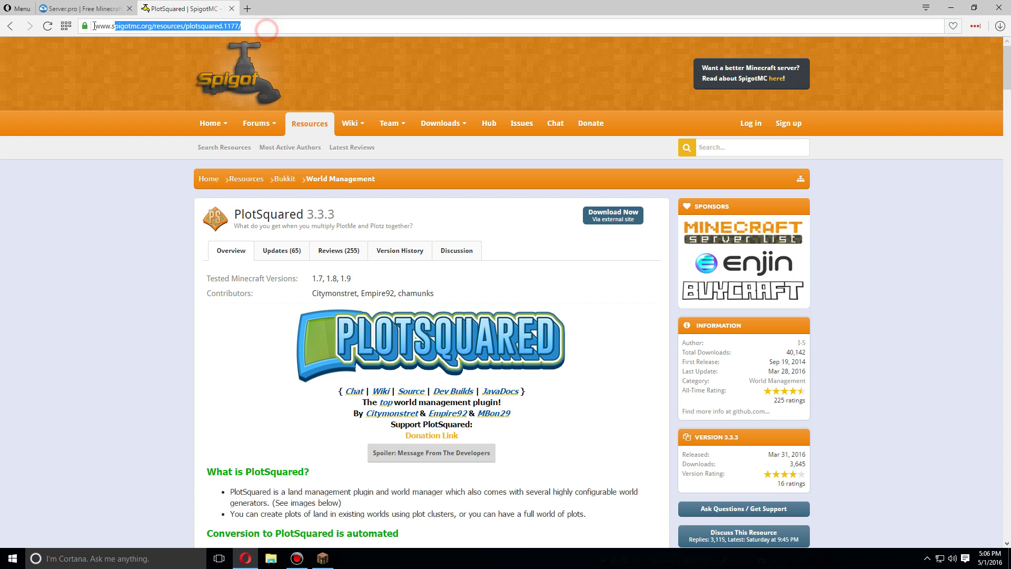
left_click(116, 170)
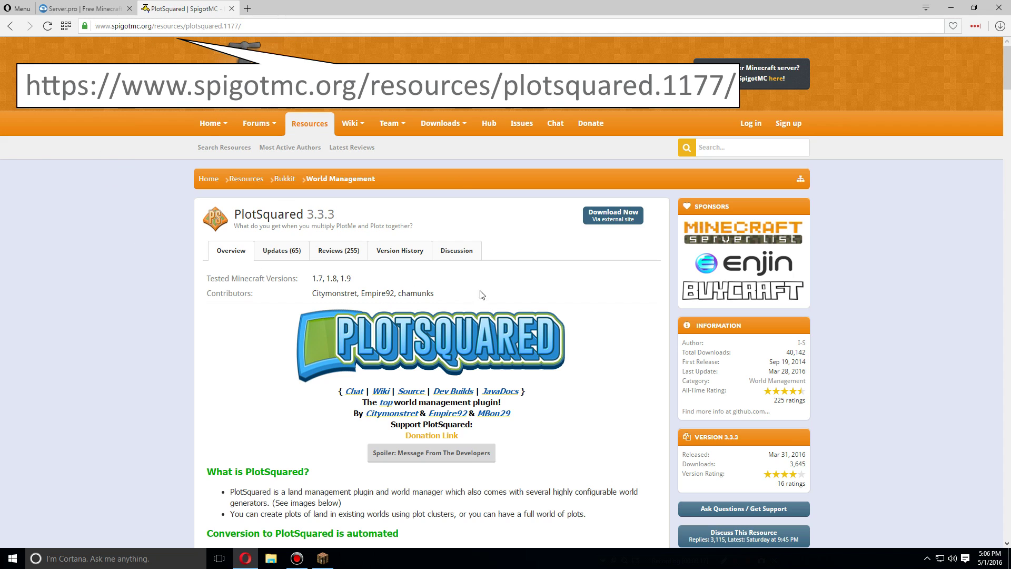
left_click(607, 216)
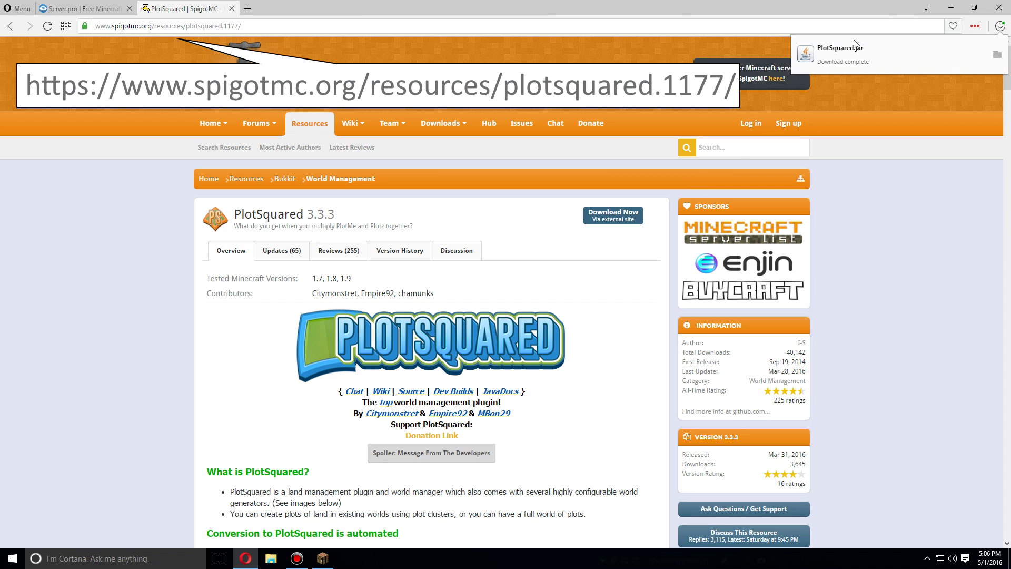
- Upload the PlotSquared jar from the Downloads folder to the server's plugins folder, and return to the My Server page
left_click(108, 10)
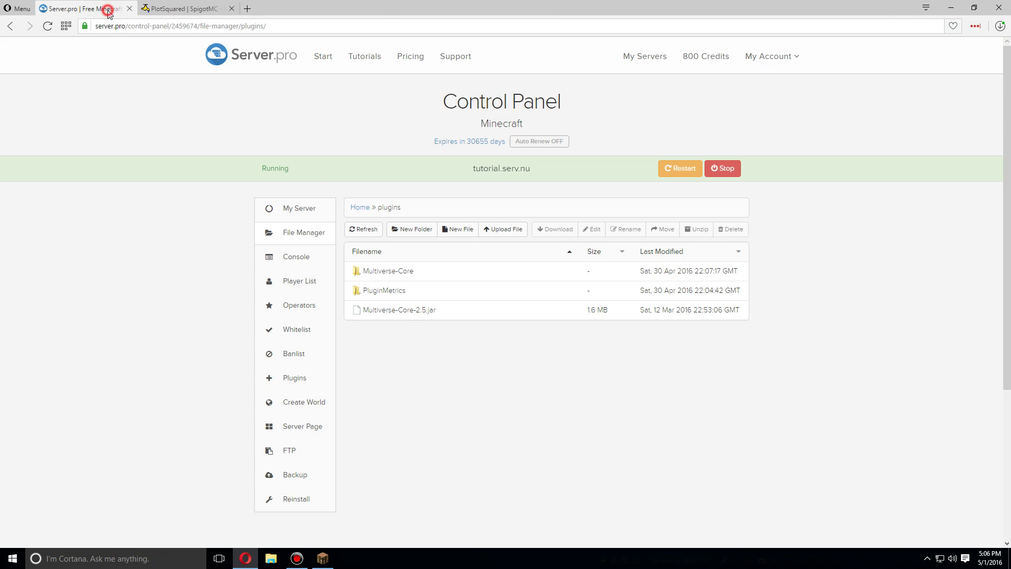
left_click(501, 230)
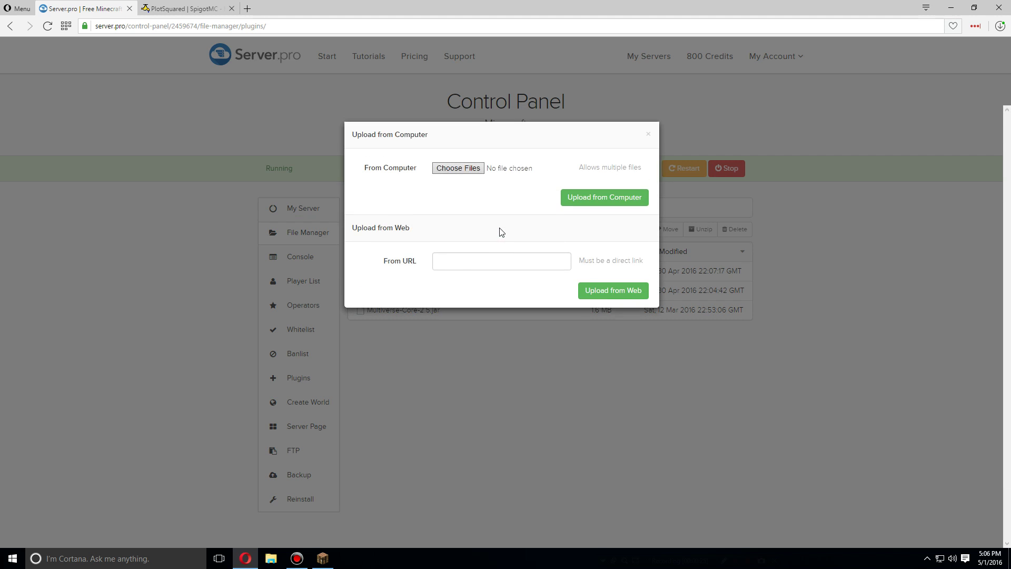
left_click(472, 170)
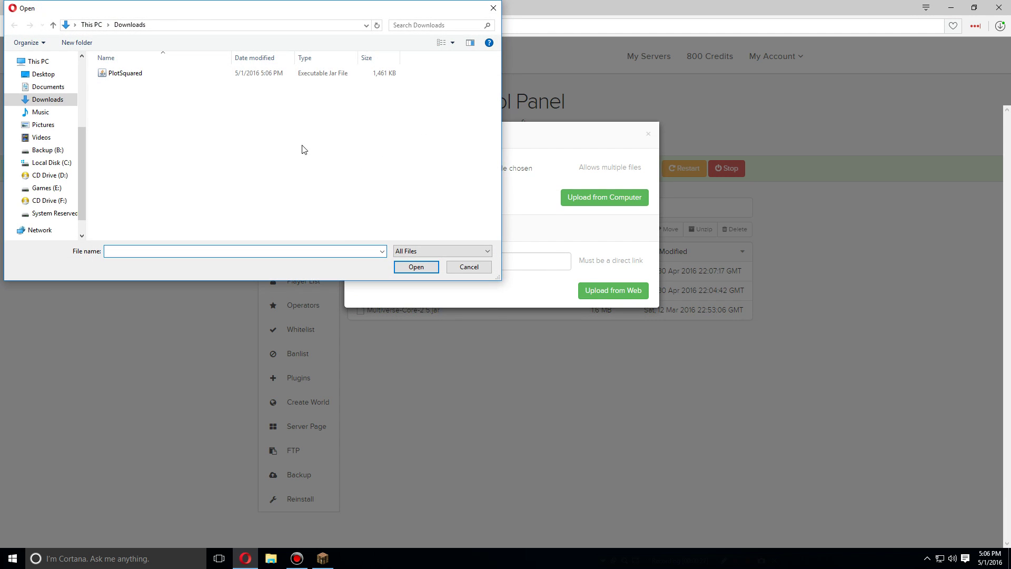
left_click_drag(185, 126, 132, 78)
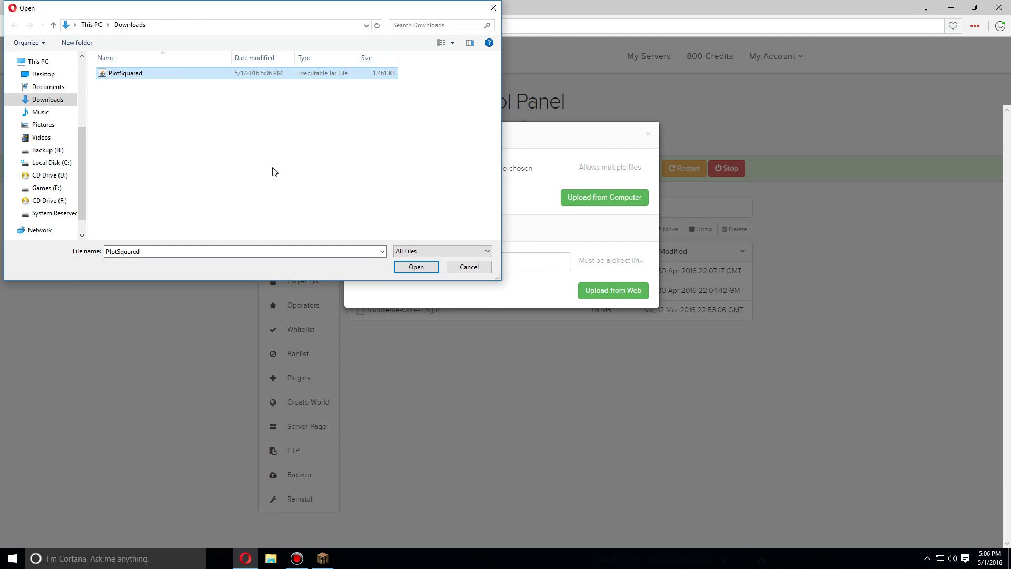
left_click(428, 267)
left_click(597, 198)
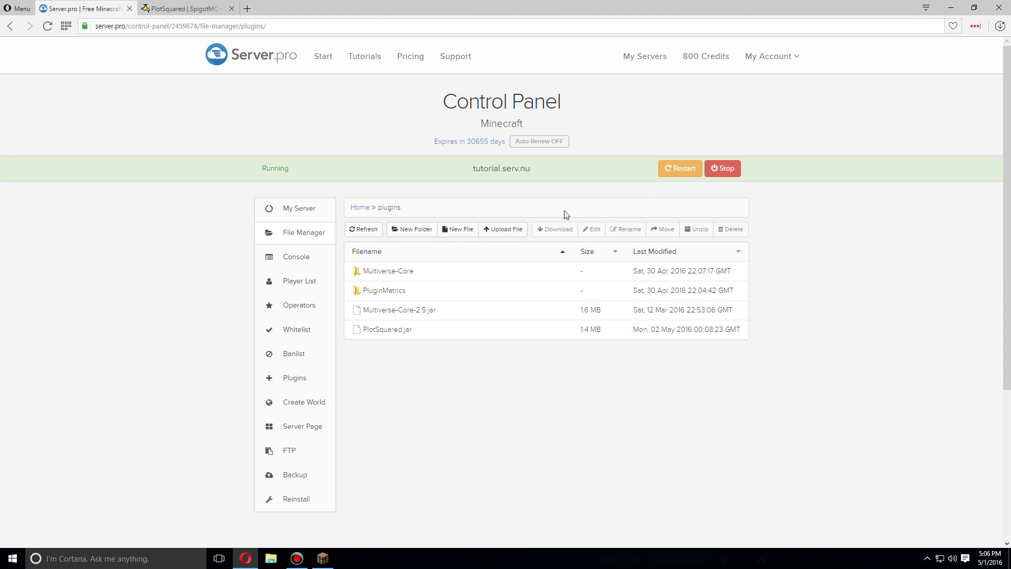
left_click(299, 211)
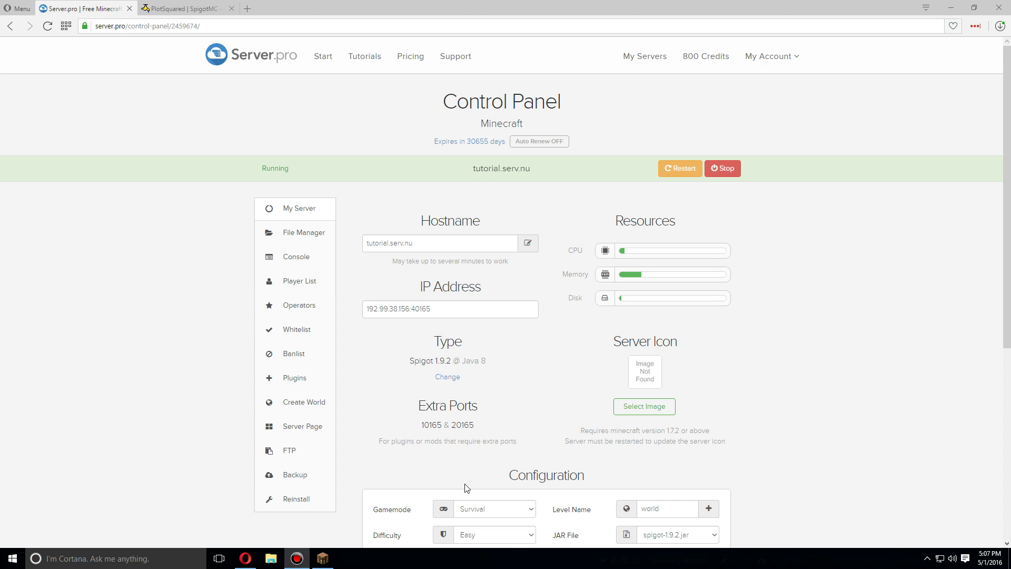
- Switch to Minecraft 1.9.2, maximize its window and join the multiplayer server listed as Minecraft Server
left_click(323, 559)
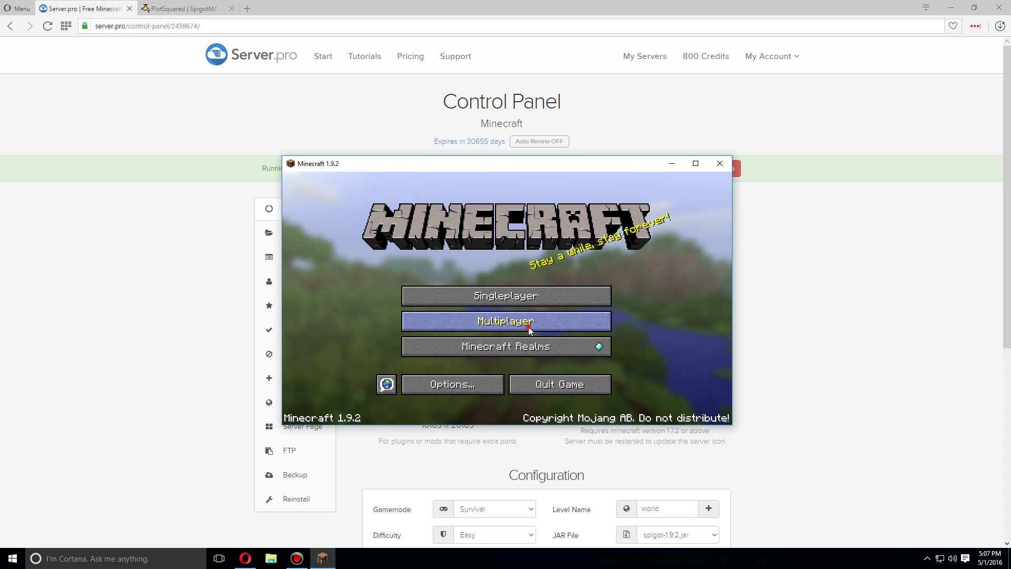
left_click(528, 324)
left_click(695, 163)
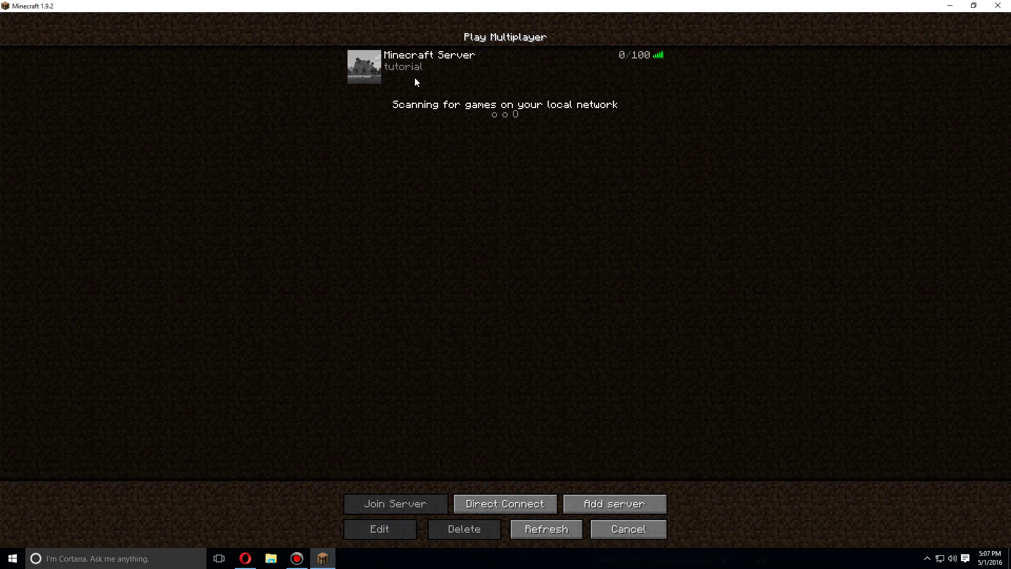
left_click(396, 62)
left_click(416, 503)
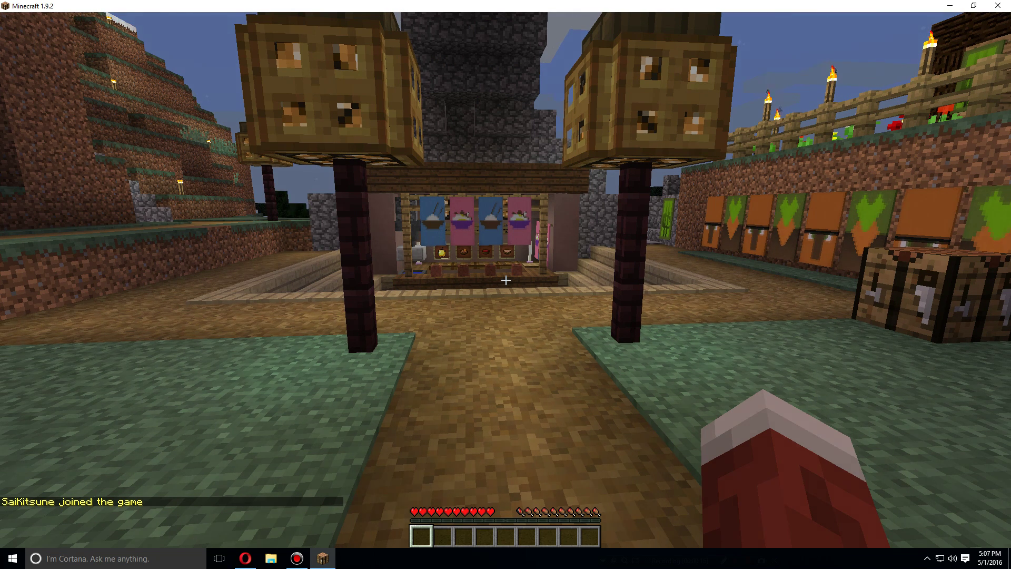
- Start the plot world setup with /plot setup and choose the generator with /plot setup PlotSquared
key("slash")
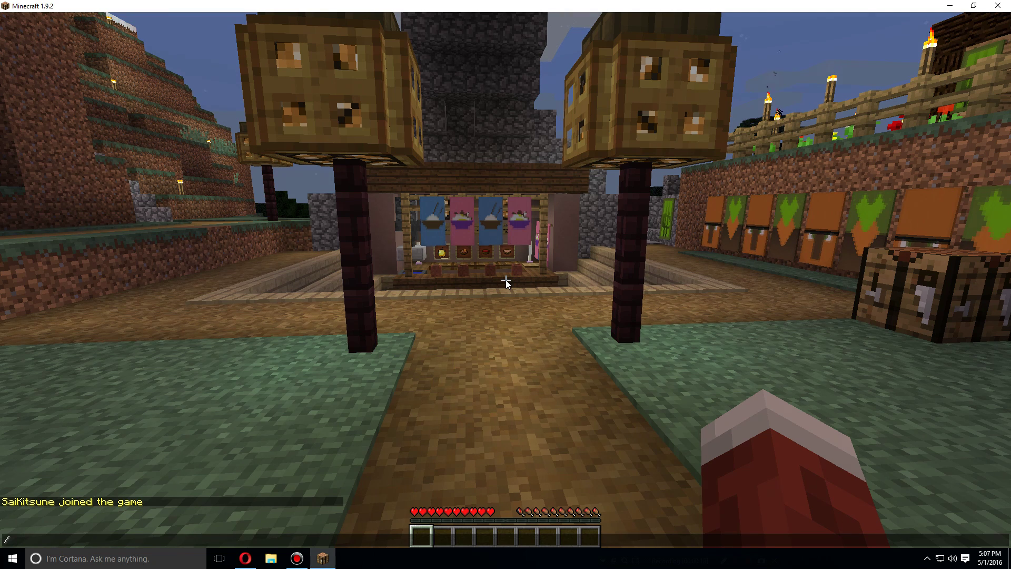
type("plot setup")
key("Return")
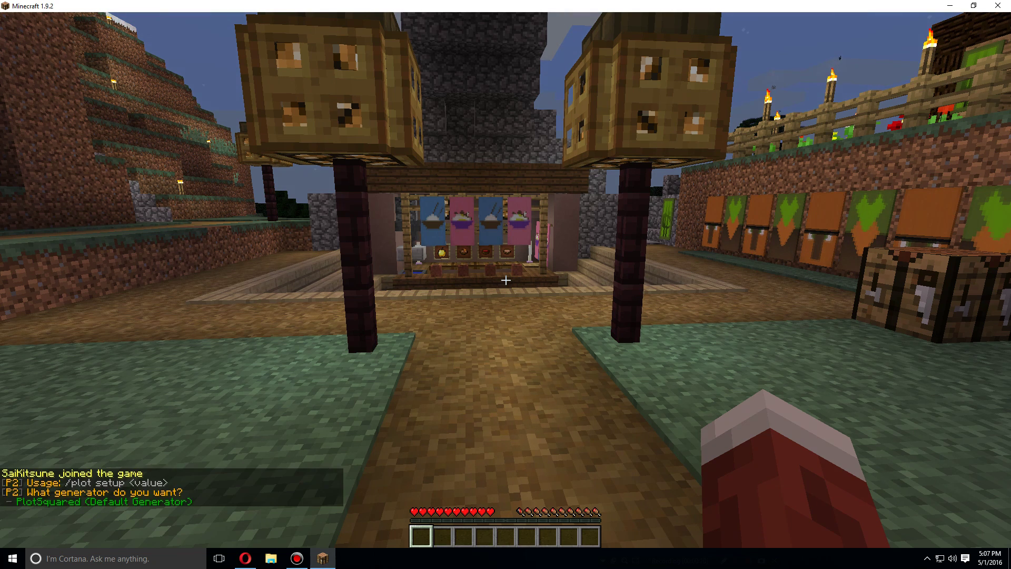
key("slash")
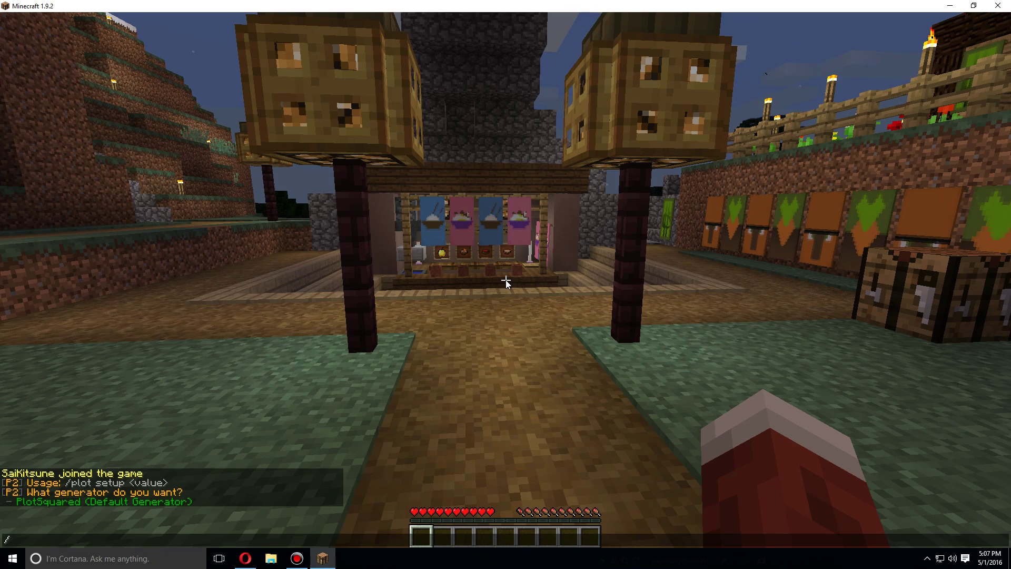
type("plot setup")
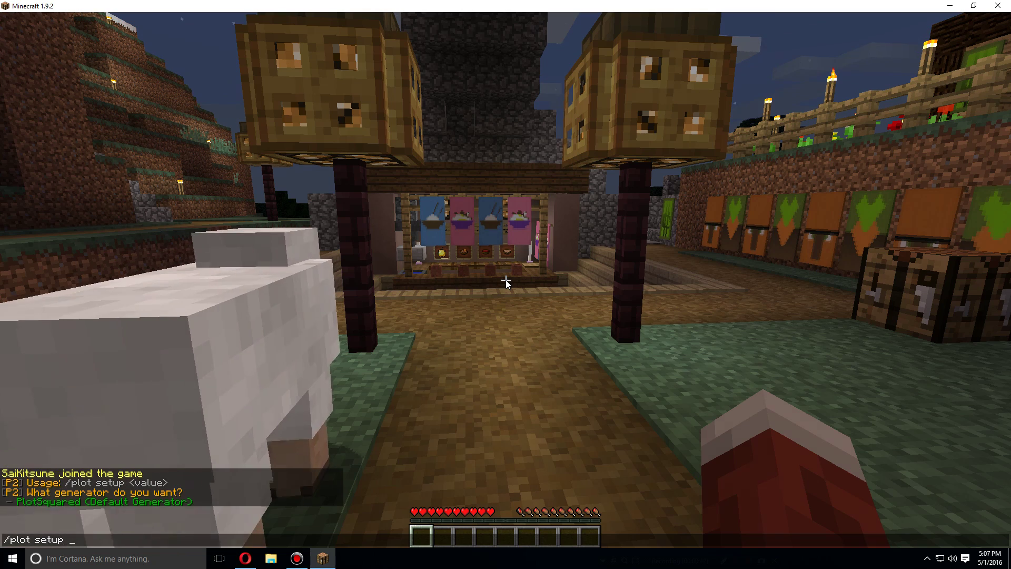
type("Pl")
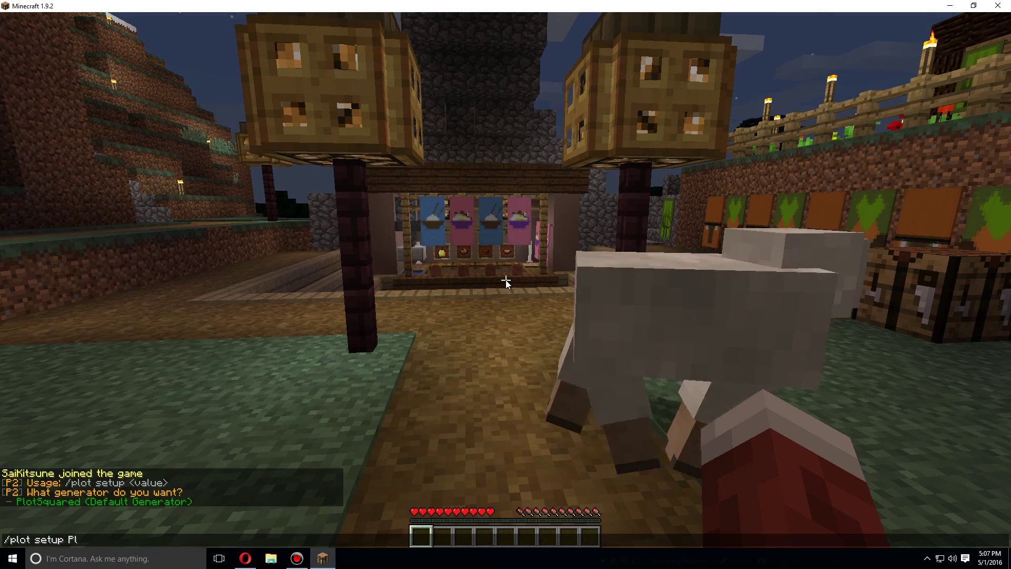
type("otSquared")
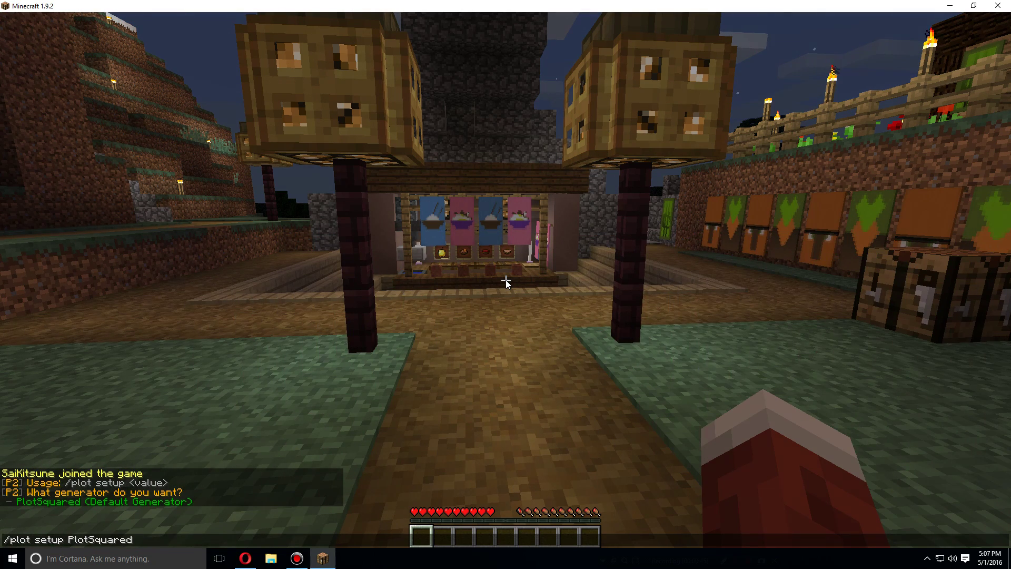
key("Return")
- Choose standard plot generation as the world type with /plot setup default
key("slash")
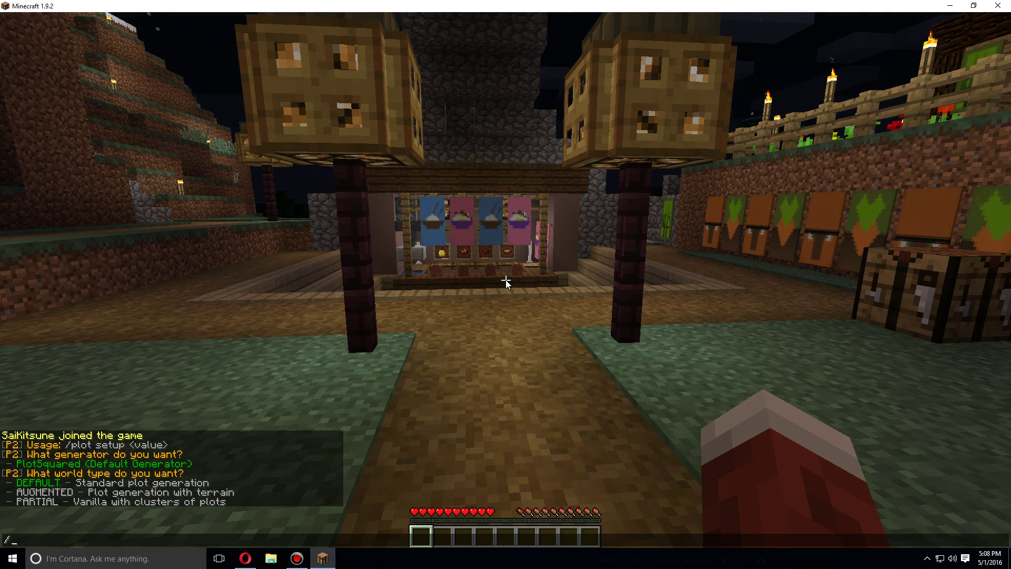
type("plot se")
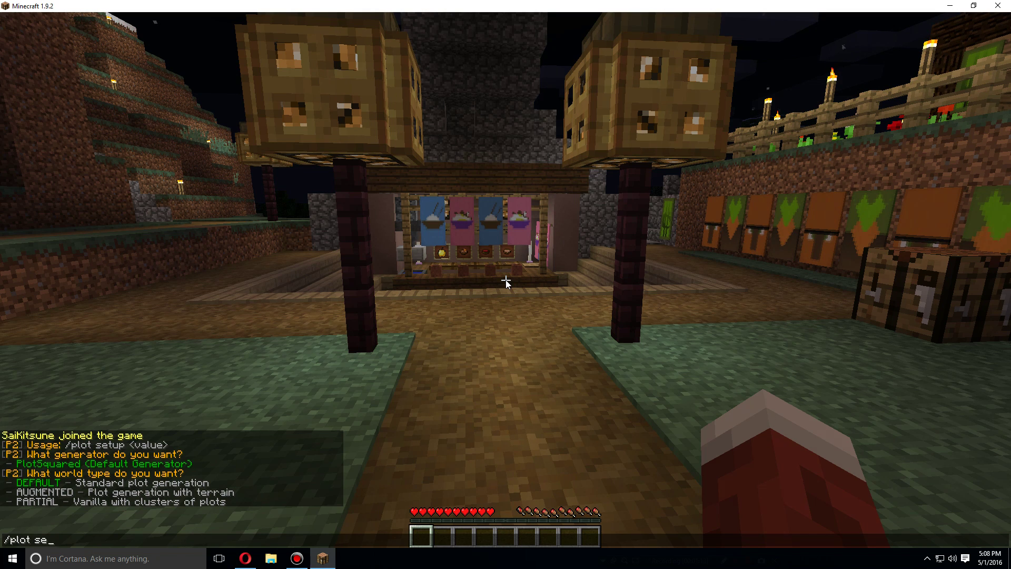
type("tup default")
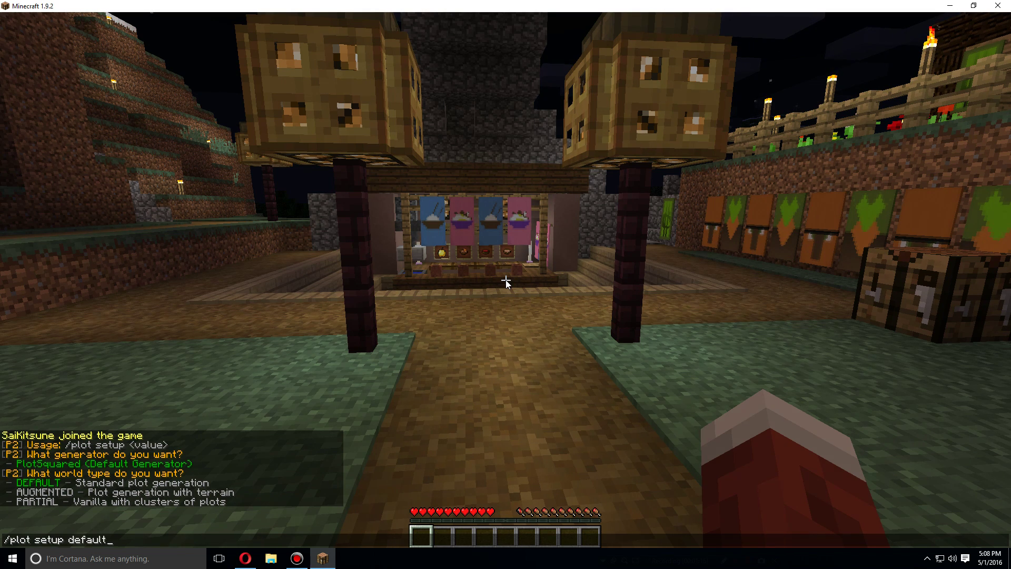
key("Return")
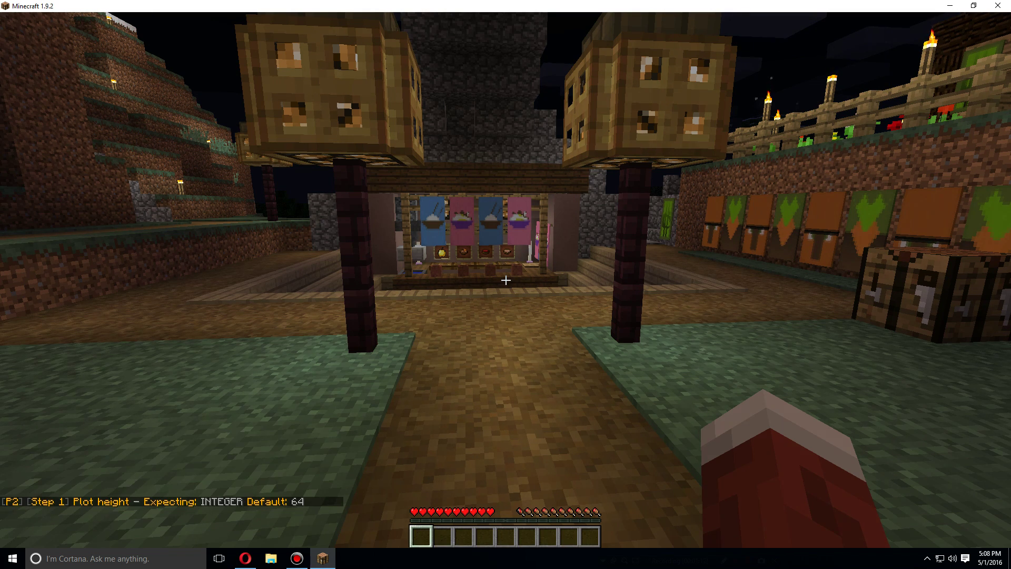
- Set the plot height to 64 and the plot width to 42 using the /plot setup command
key("slash")
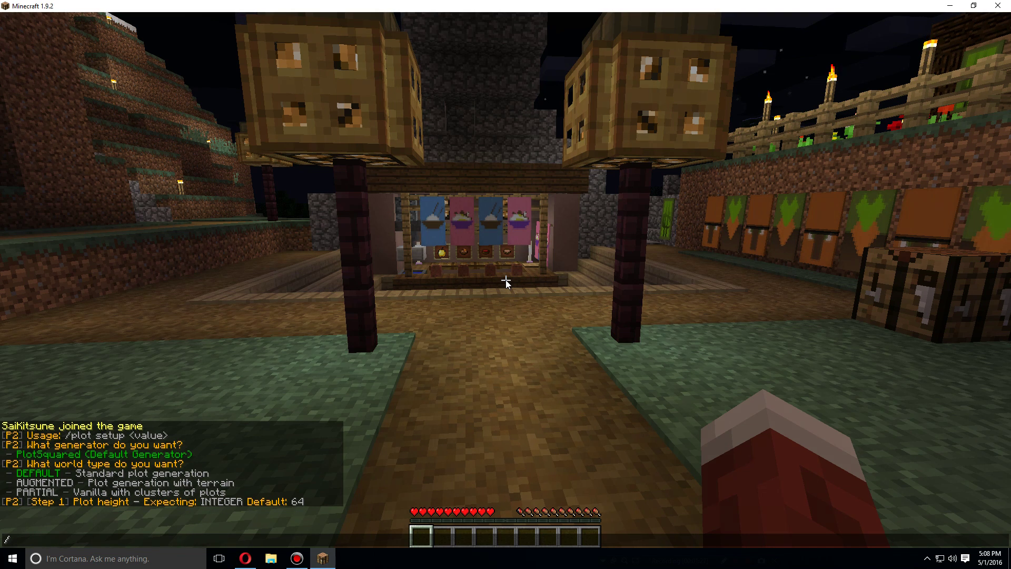
type("plot setup ")
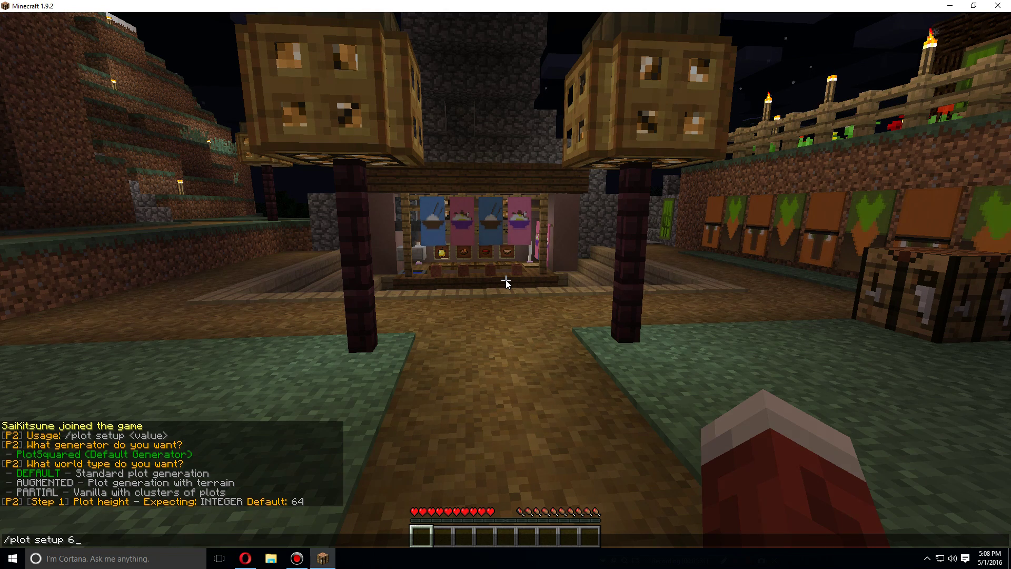
type("64")
key("Return")
key("slash")
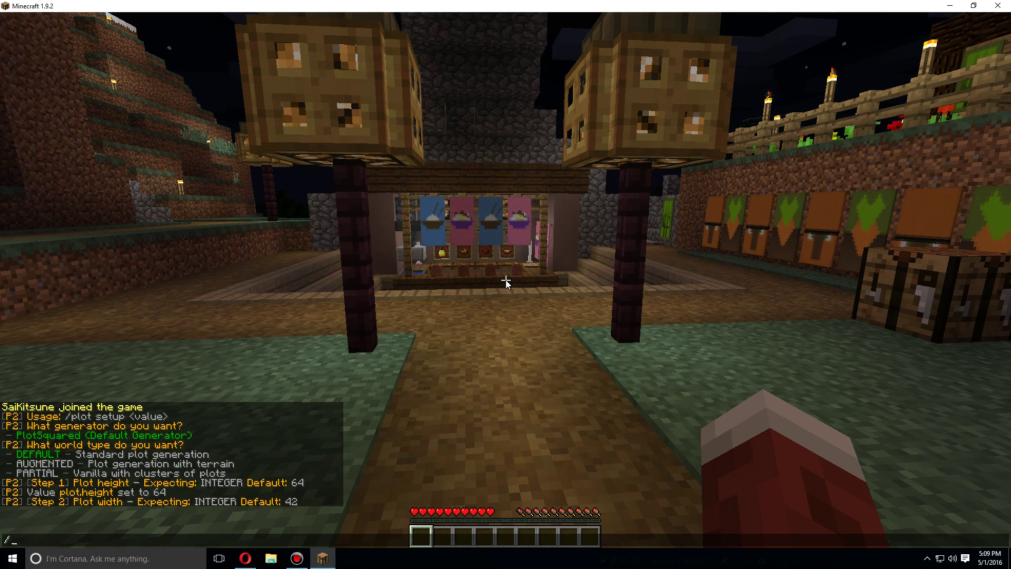
type("plot setup")
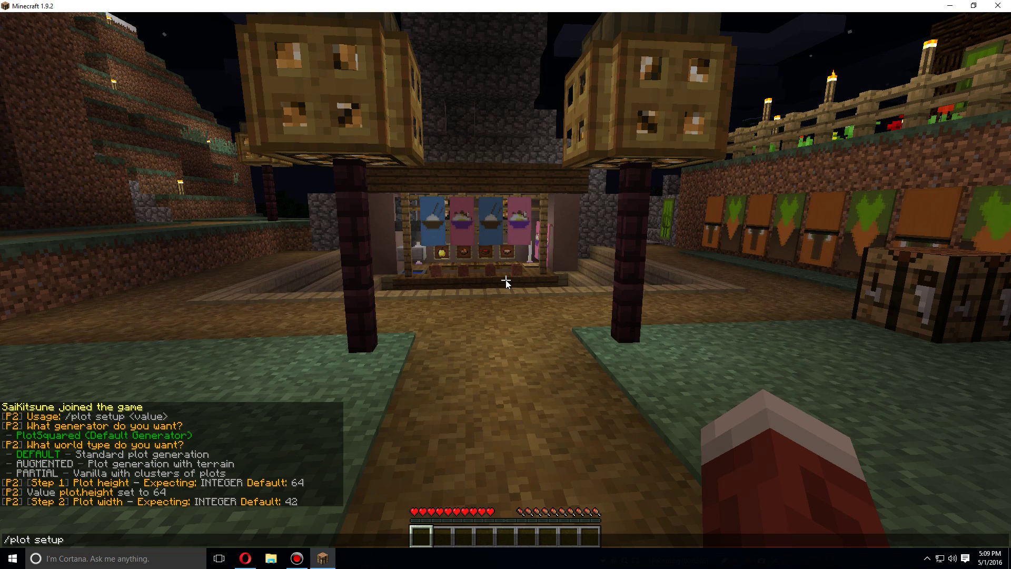
type(" 42")
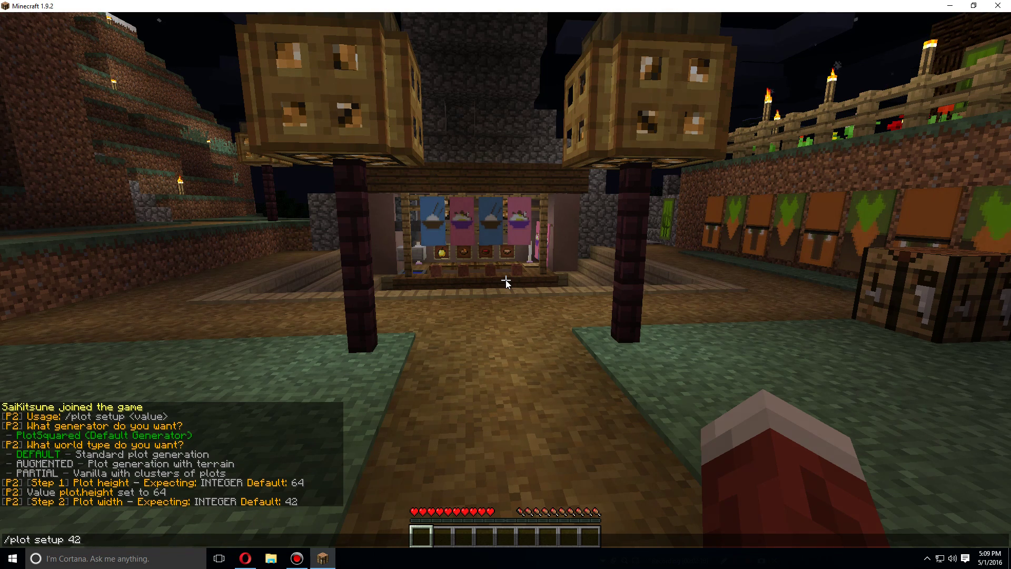
key("Return")
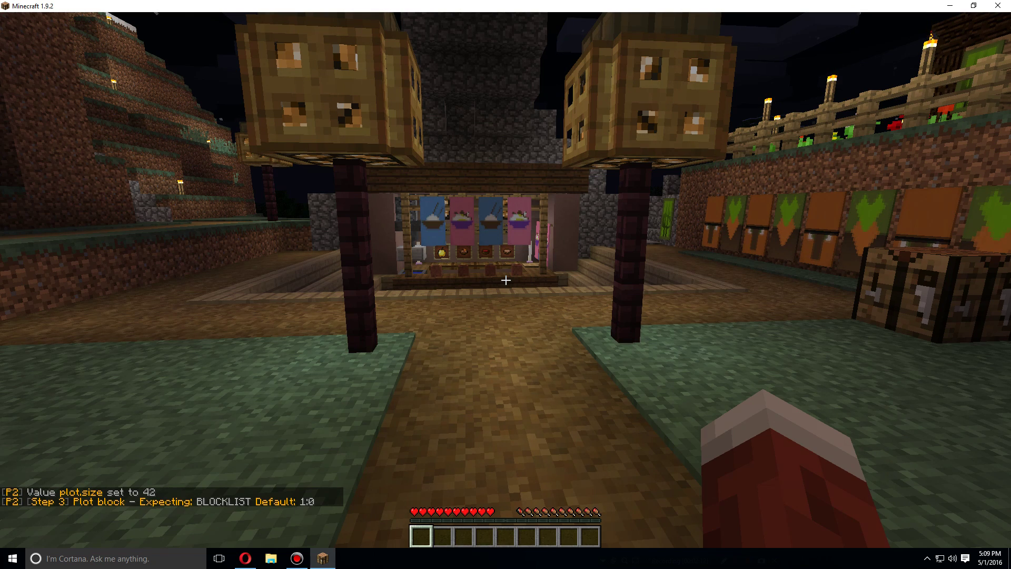
- Set the plot block to ID 1 with /plot setup 1
key("slash")
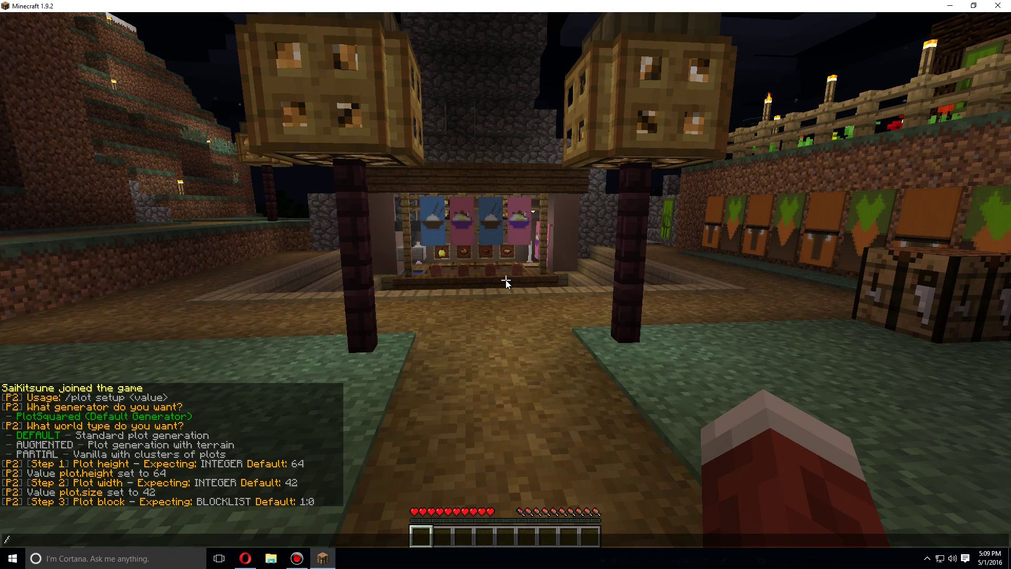
type("lot setu")
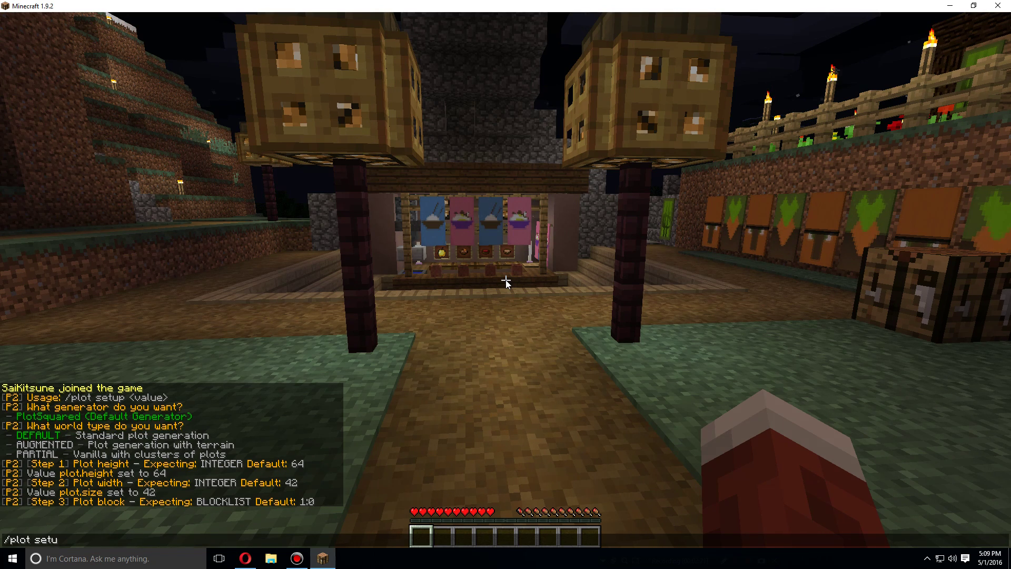
type("p 1")
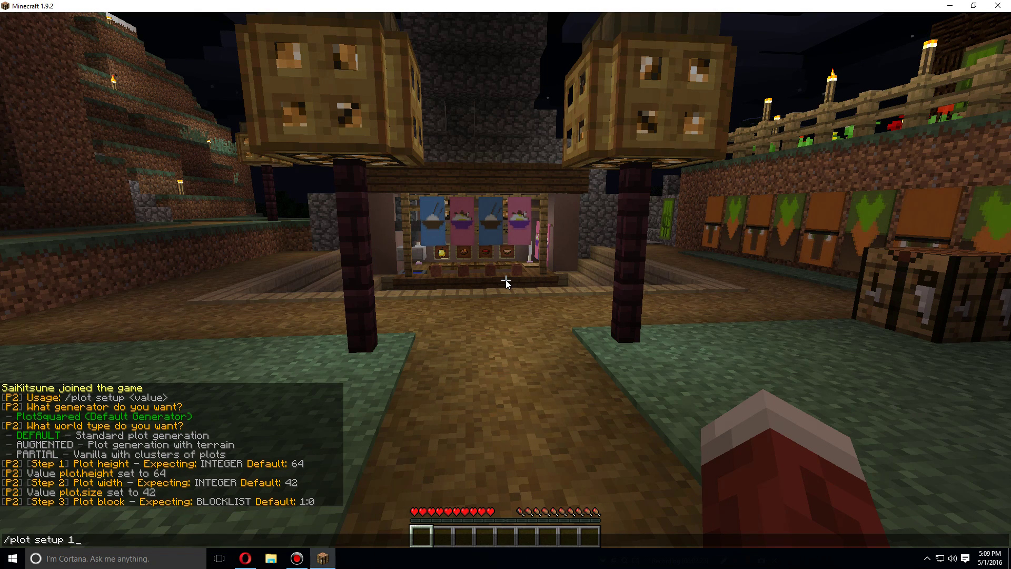
key("Return")
- Set the plot floor block to ID 2 with /plot setup 2
type("/")
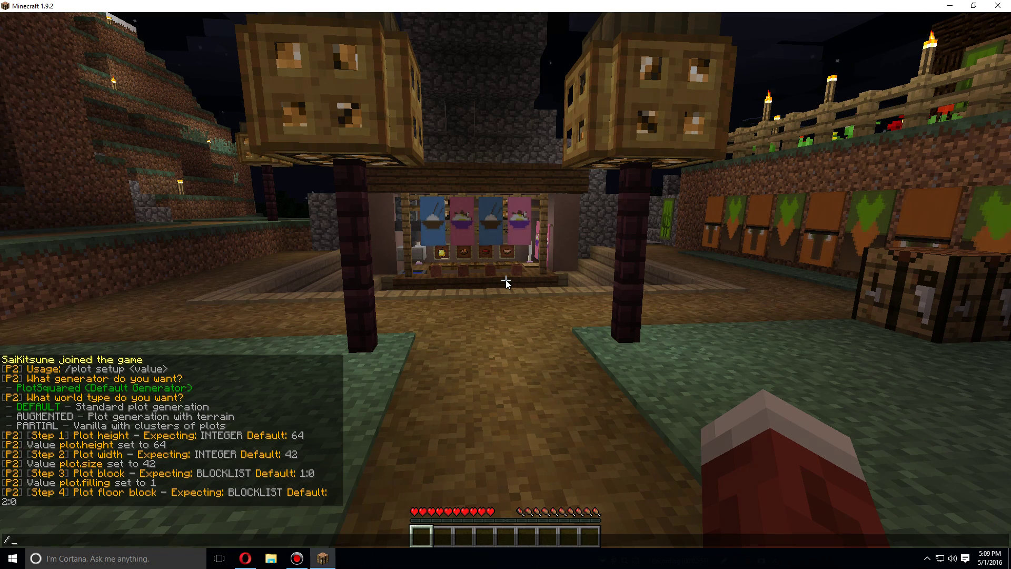
type("plot setup")
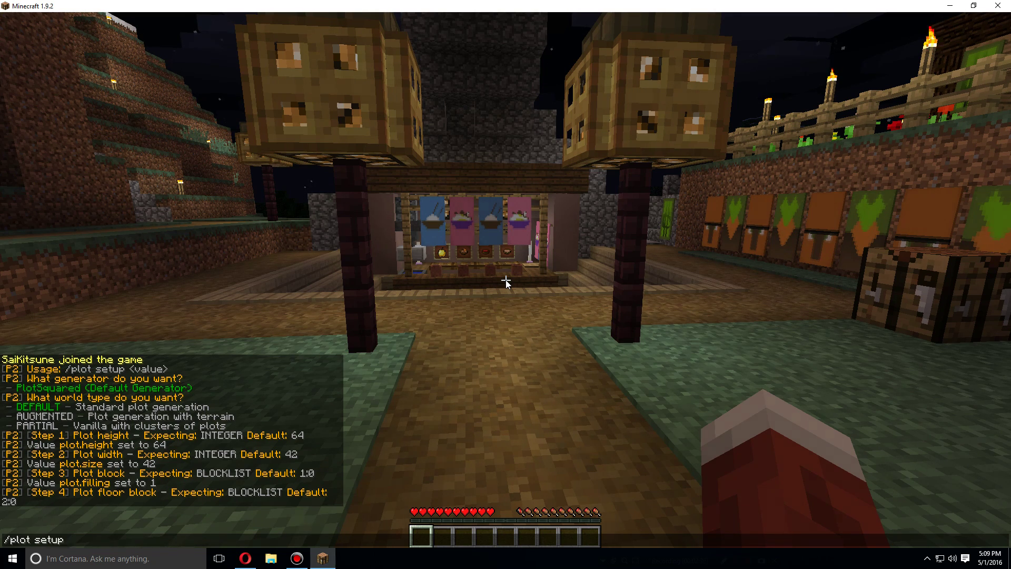
type(" 2")
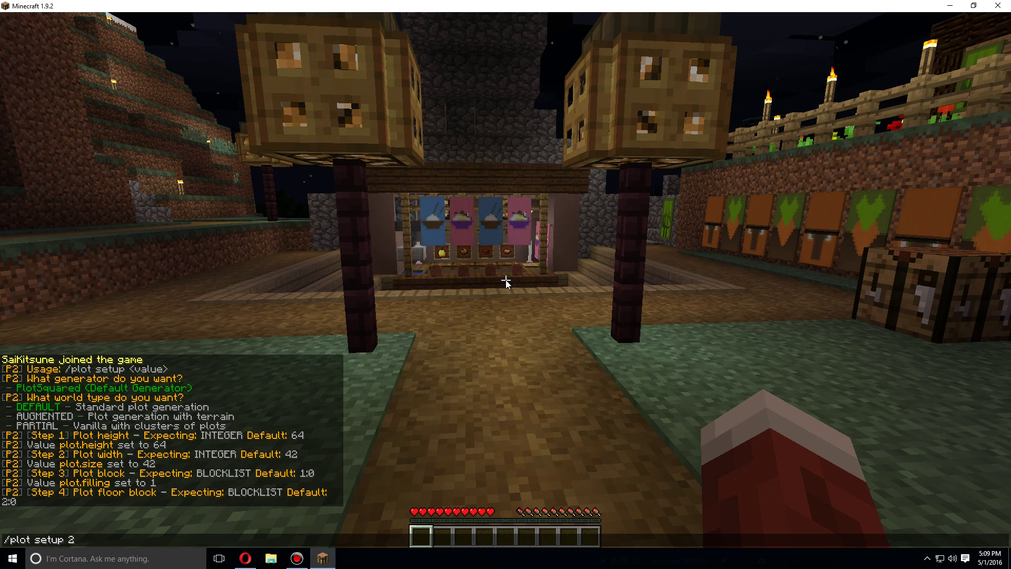
key("Return")
- Set the top wall block to ID 44 with /plot setup 44
key("slash")
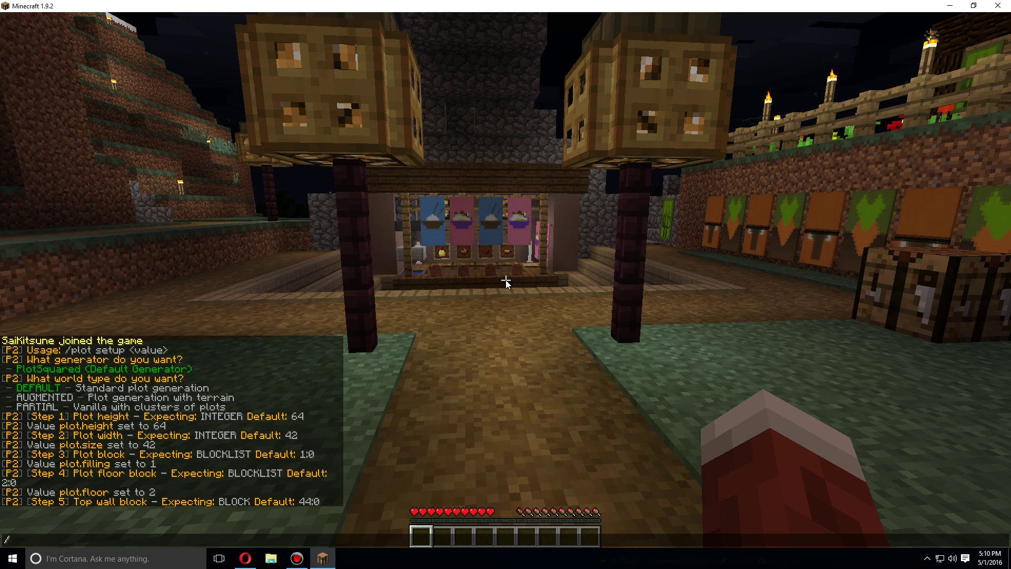
type("plos")
key("BackSpace")
type("t ")
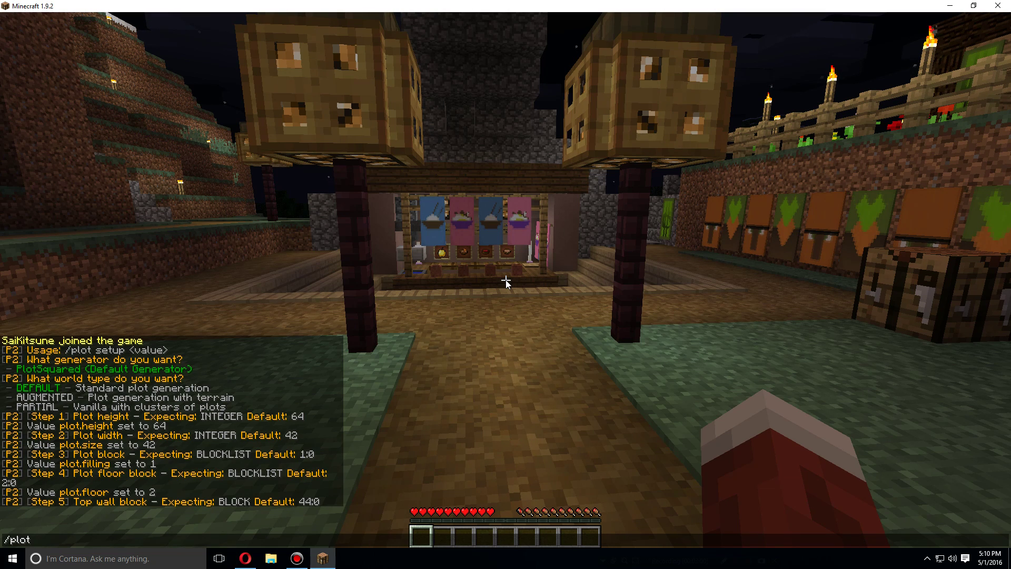
type("setu")
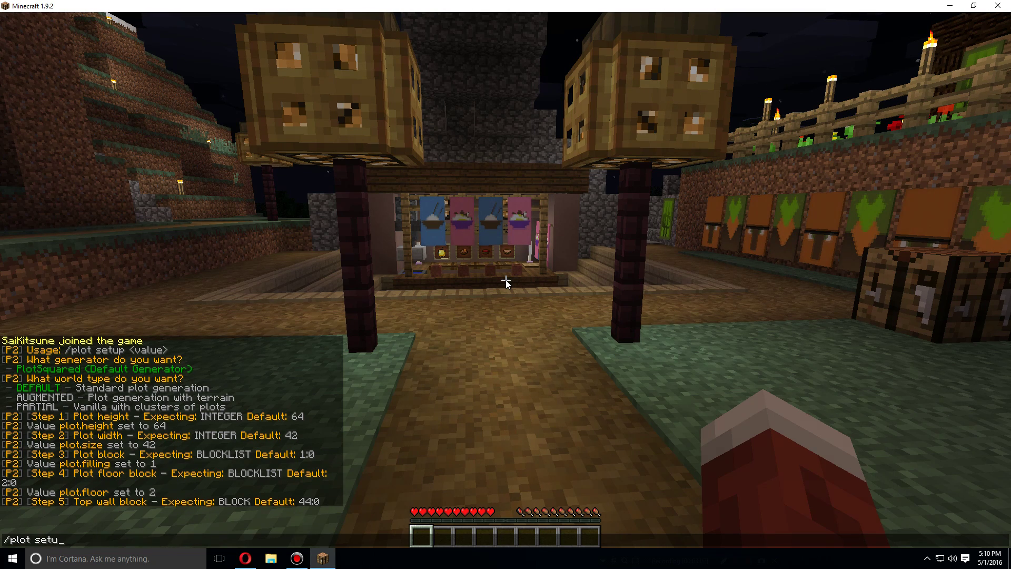
type("p 44")
key("Return")
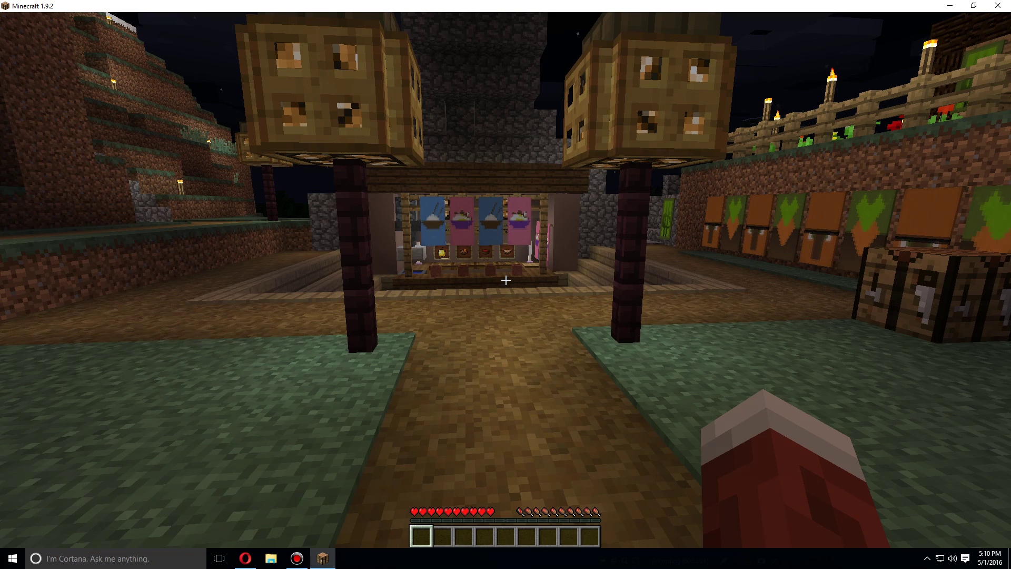
- Set the wall block for claimed plots to 44:1 with /plot setup 44:1
key("slash")
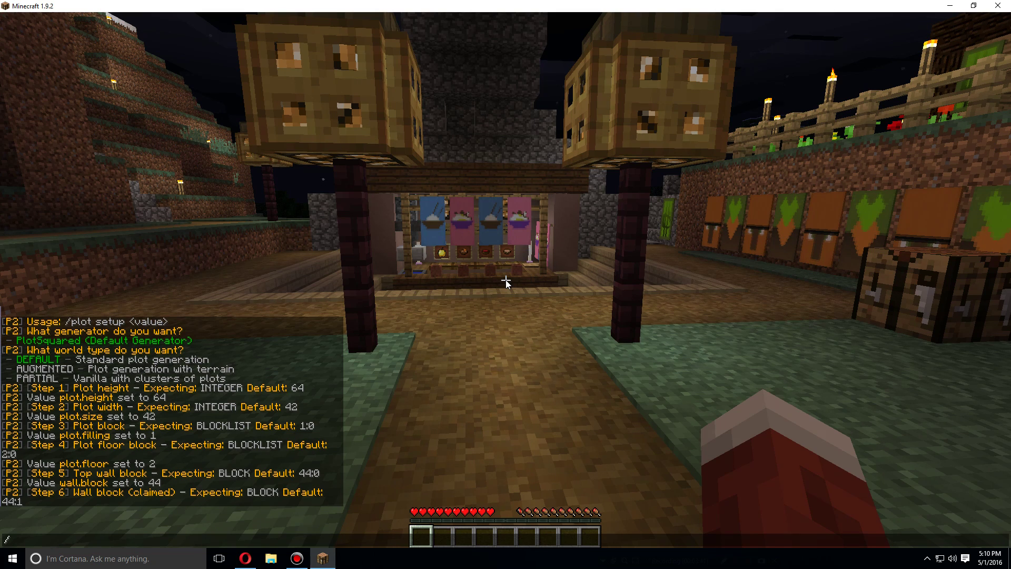
type("plot setup")
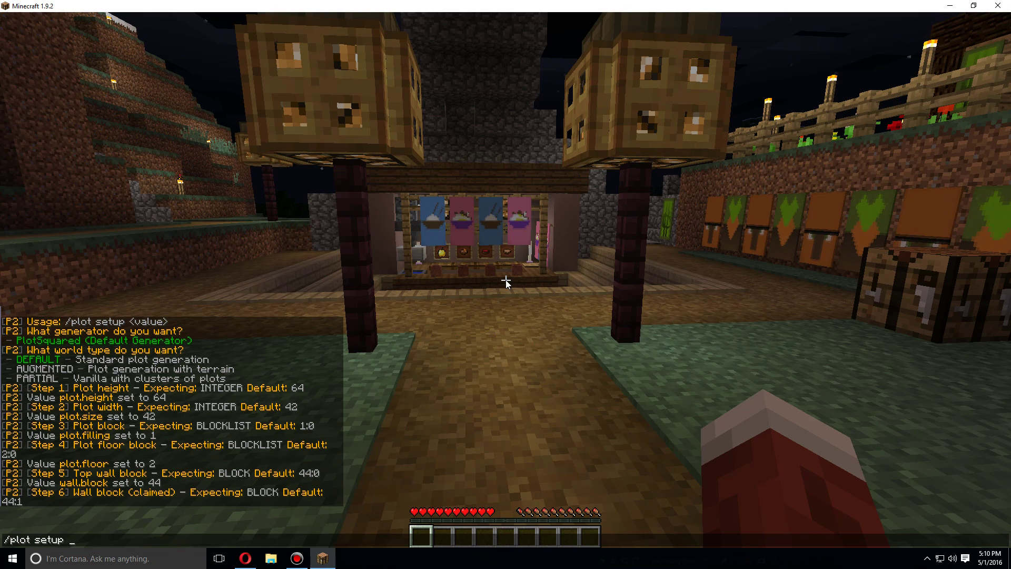
type(" 44:1")
key("Return")
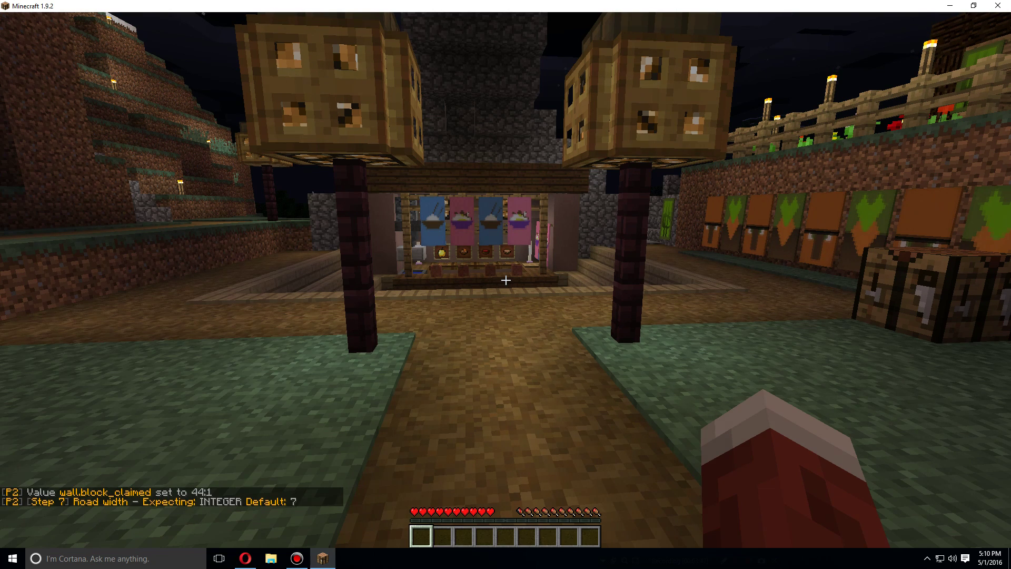
- Set the road width to 7 and the road height to 64 using the /plot setup command
key("slash")
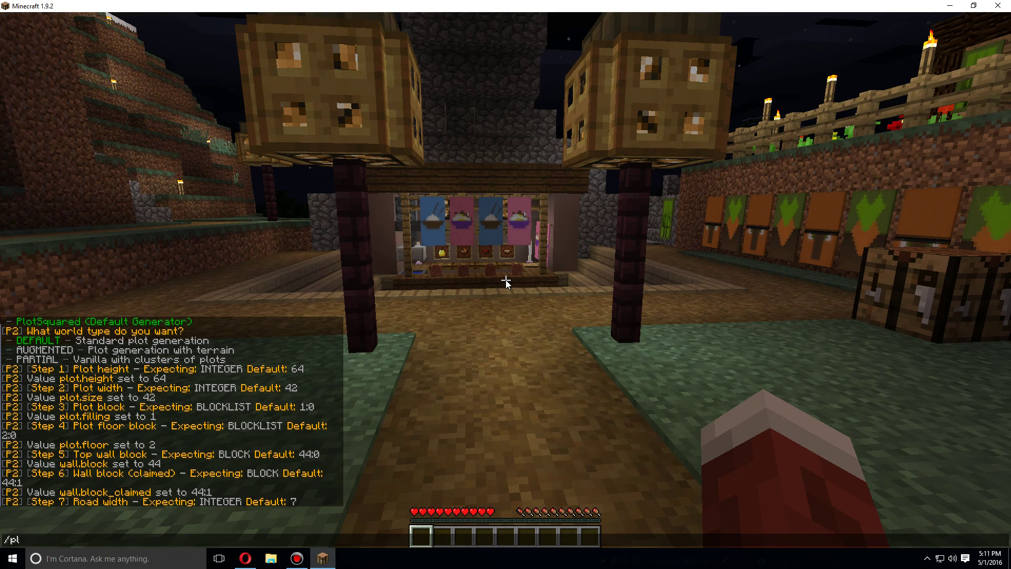
type("plot setup 7")
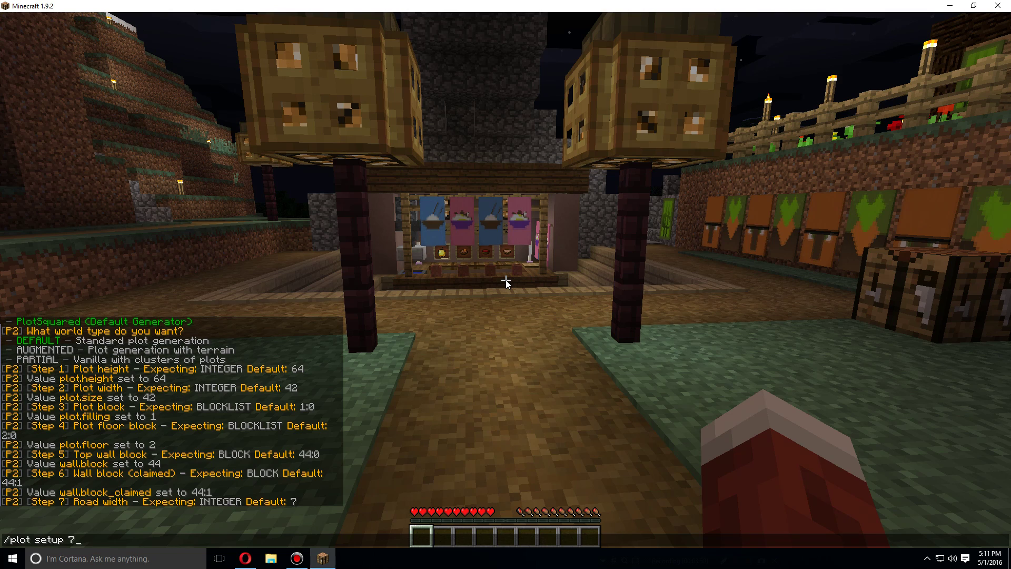
key("Return")
key("slash")
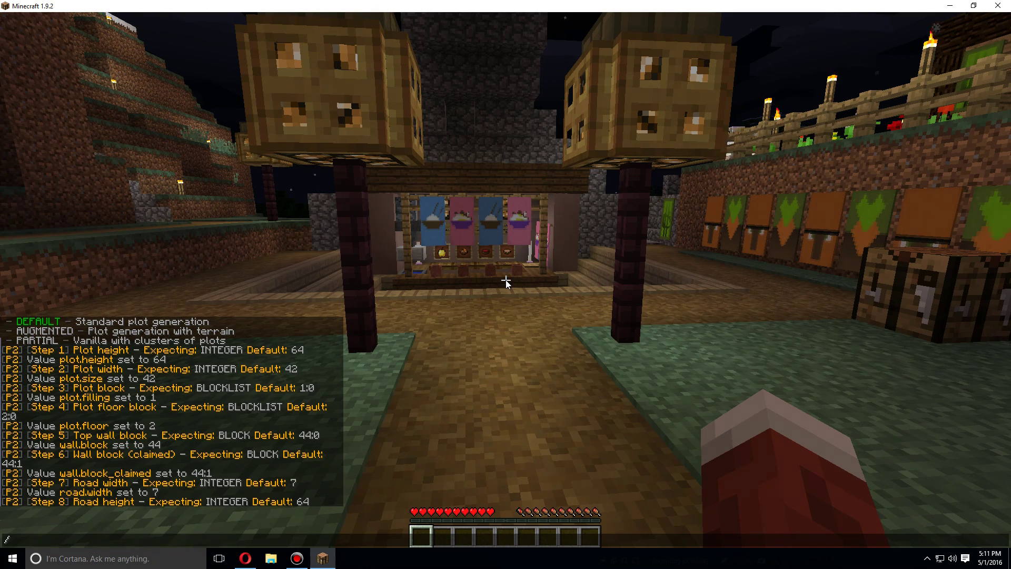
type("s")
key("BackSpace")
type("pl")
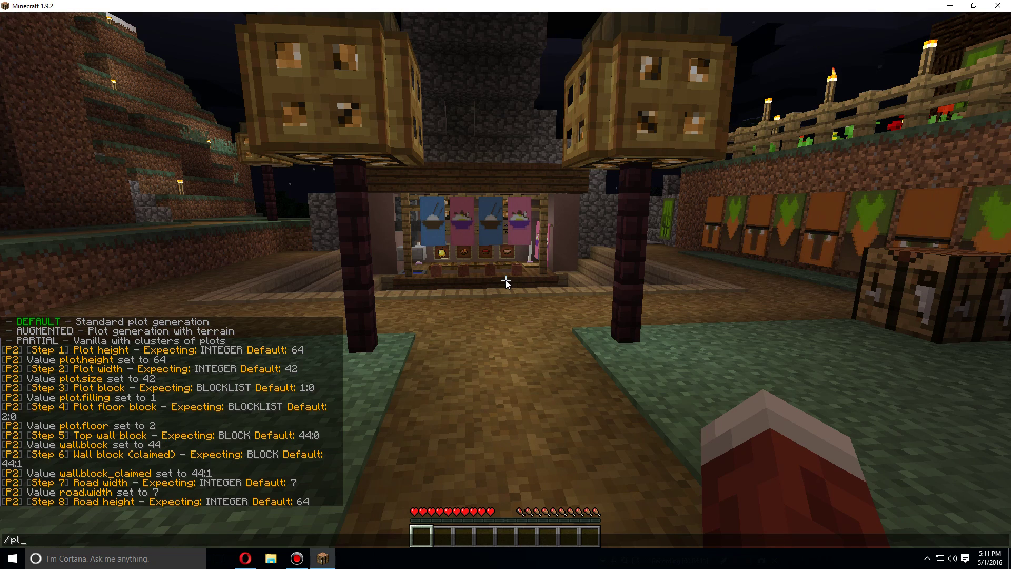
type("ot setup 64")
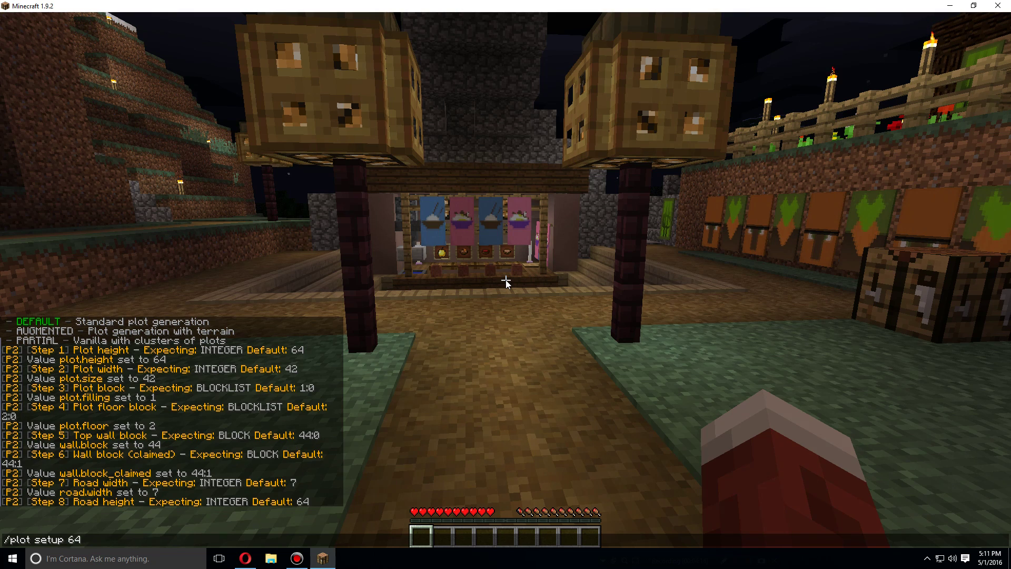
key("Return")
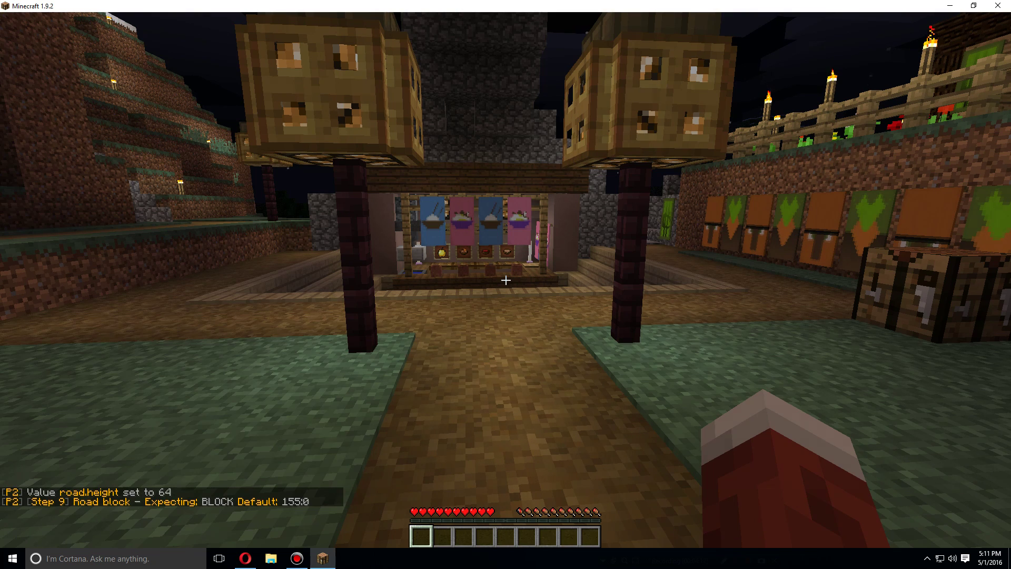
- Set the road block to ID 208 with /plot setup 208
type("/")
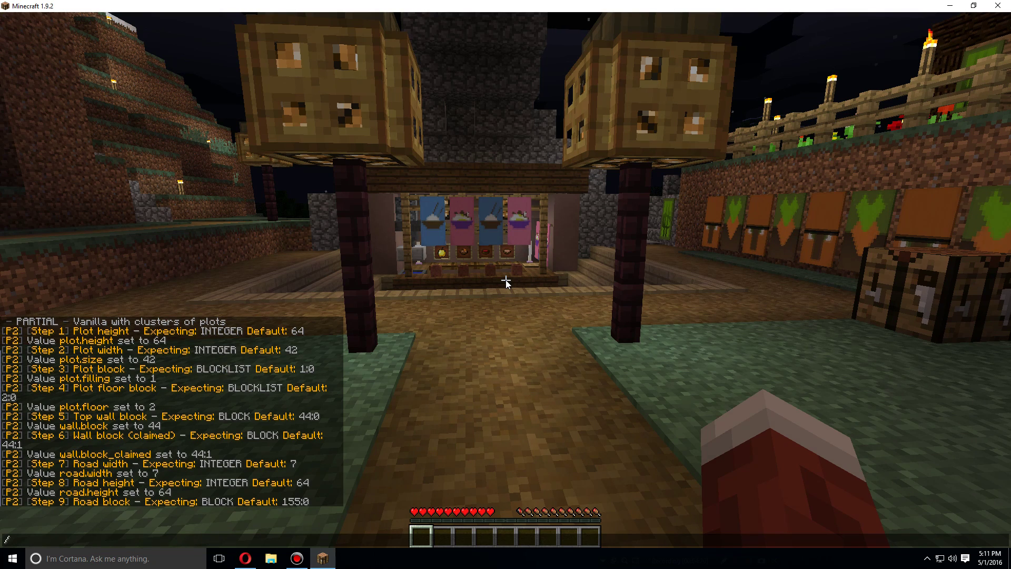
type("plot setup")
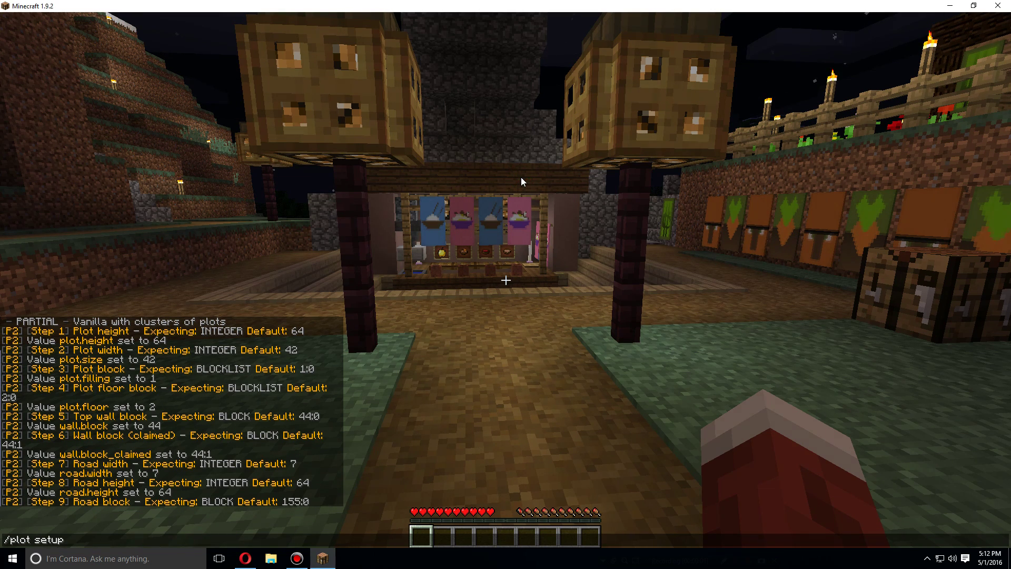
type("208")
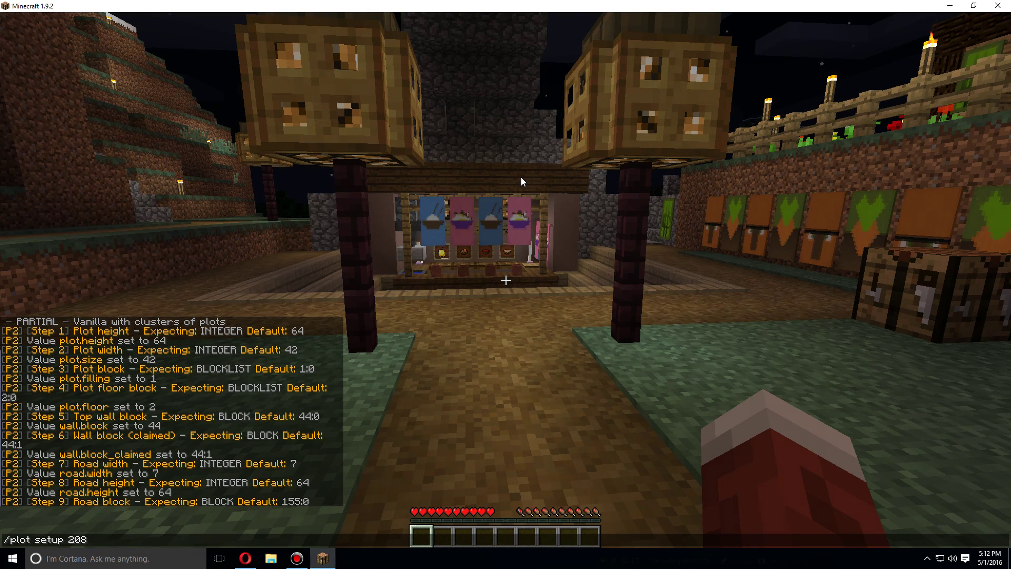
key("Return")
- Set the wall filling block to ID 1 and the wall height to 64 using the /plot setup command
key("slash")
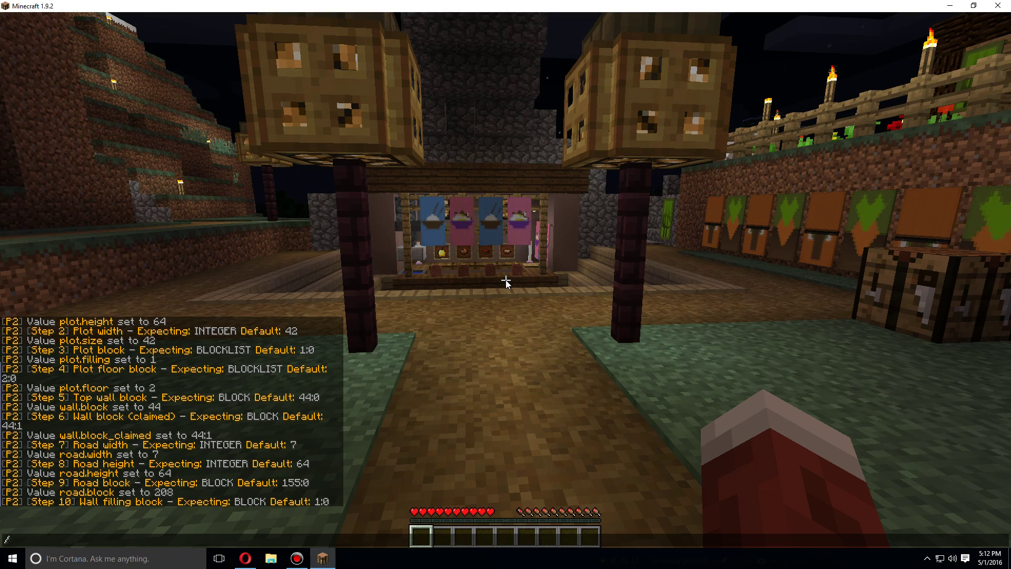
type("p")
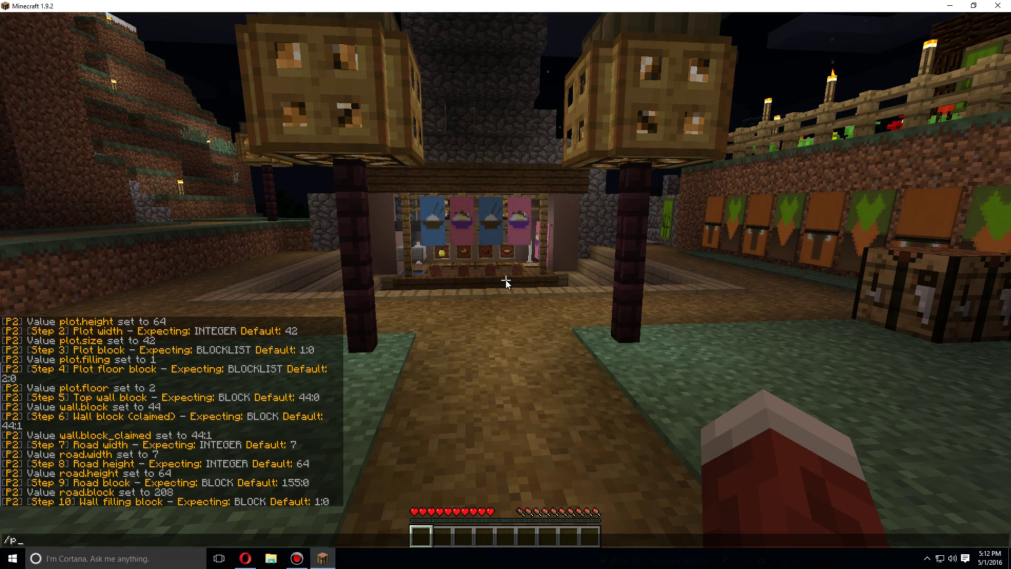
type("lot setup 1")
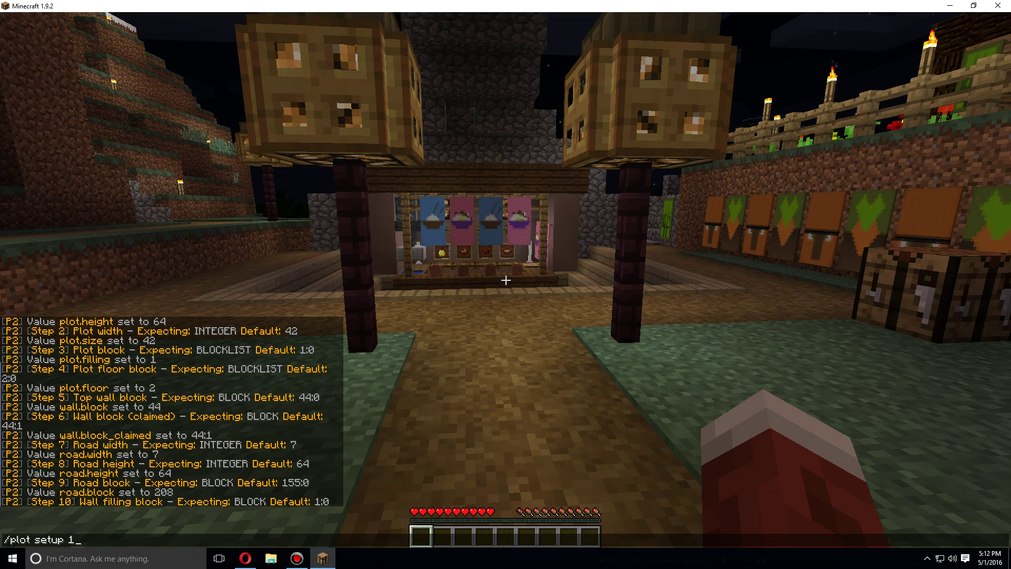
key("Return")
type("/")
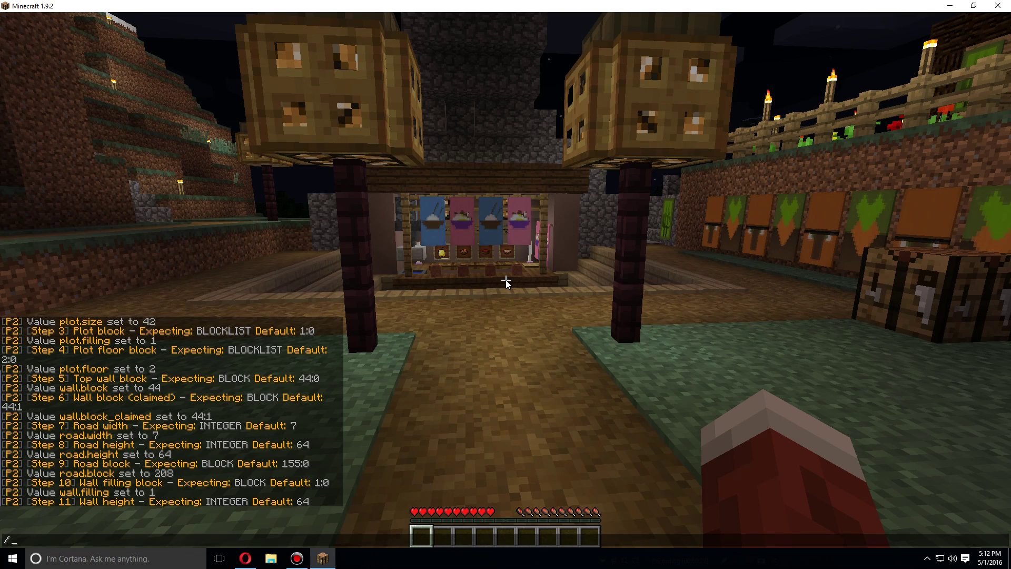
type("plot setup ")
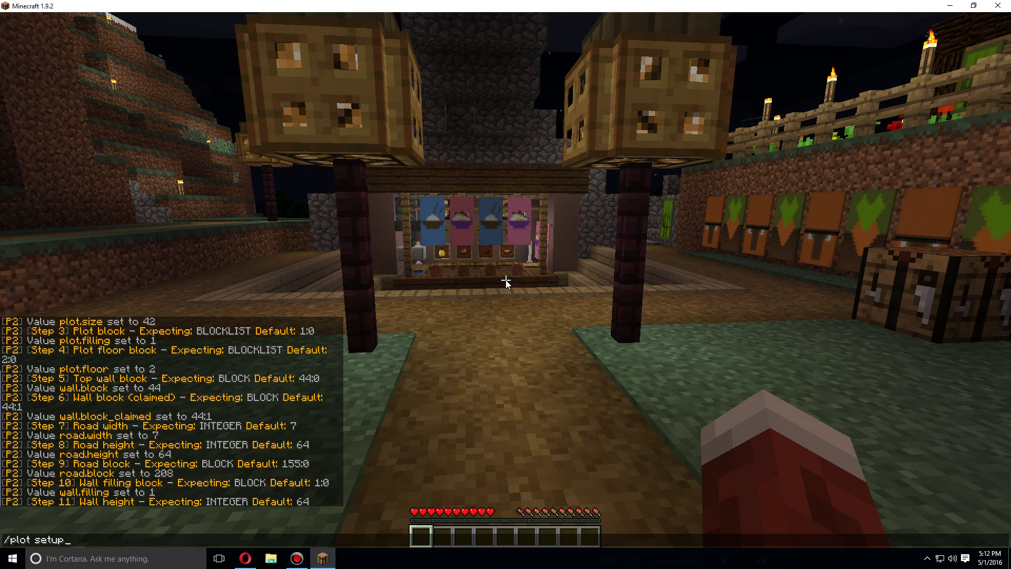
type("64")
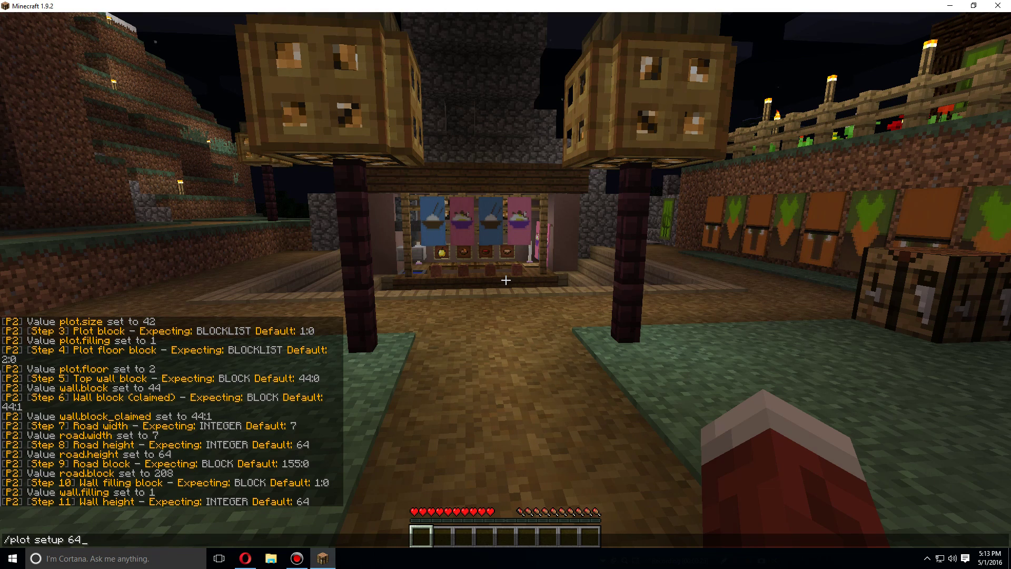
key("Return")
- Enable plot bedrock generation with /plot setup true
type("/")
key("BackSpace")
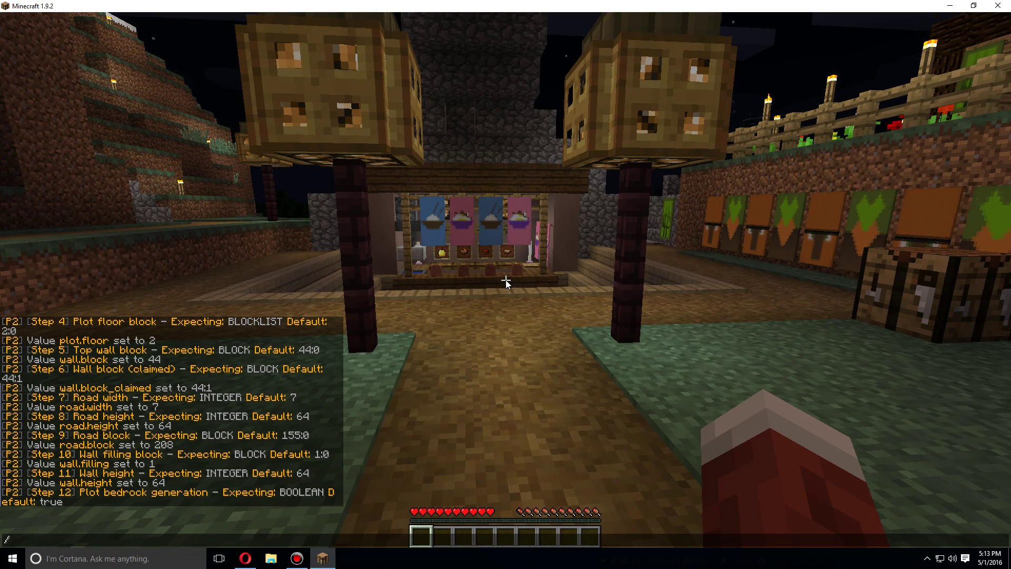
type("plot")
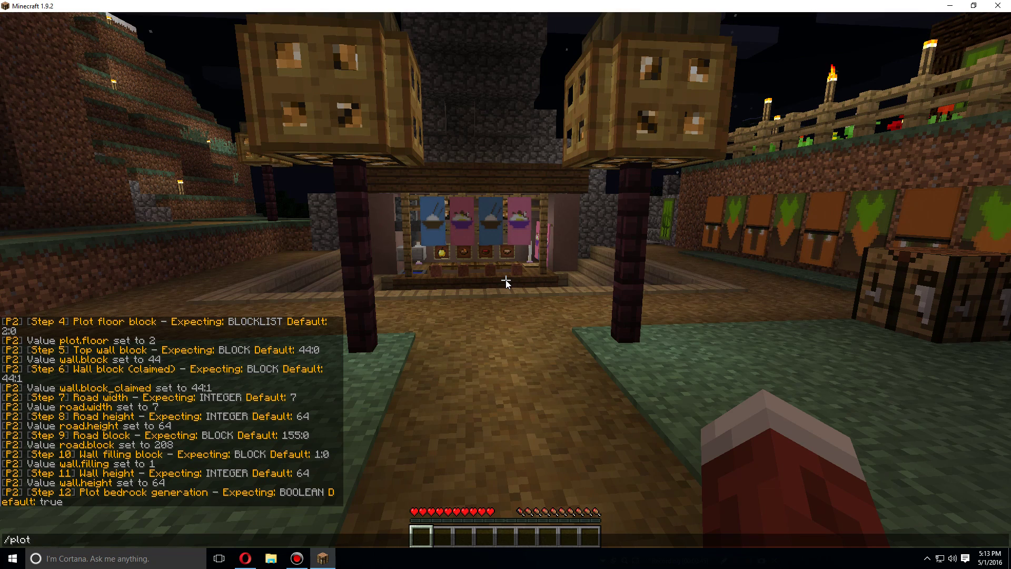
type(" setu")
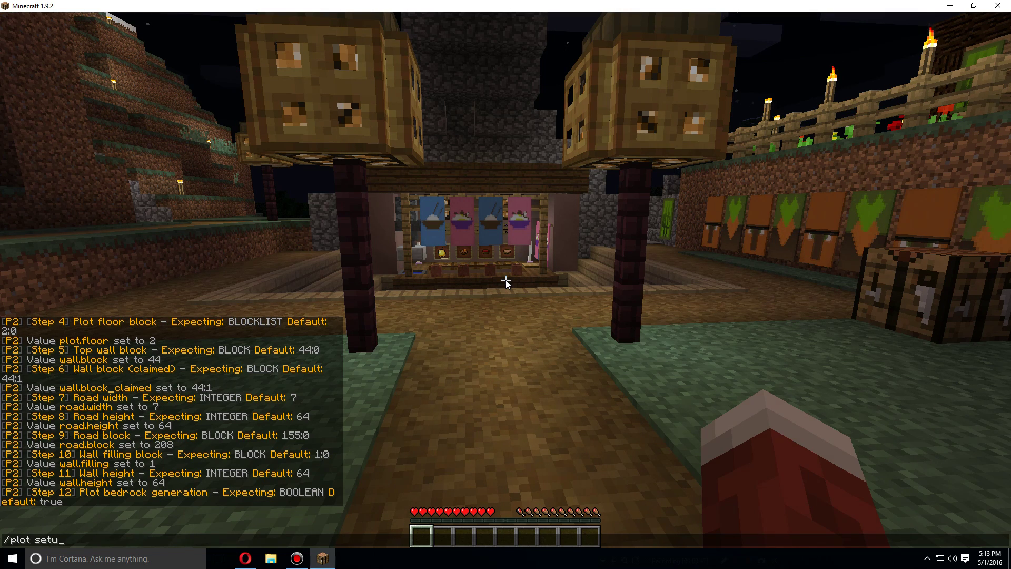
type("p true")
key("Return")
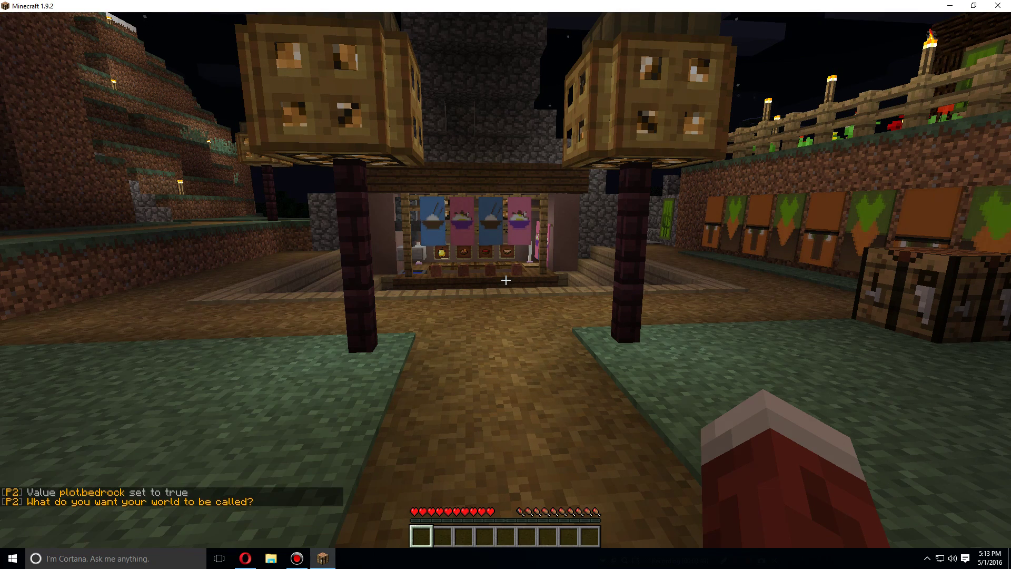
- Name the new world PlotWorld with /plot setup PlotWorld to finish the setup and generate it
key("slash")
type("p")
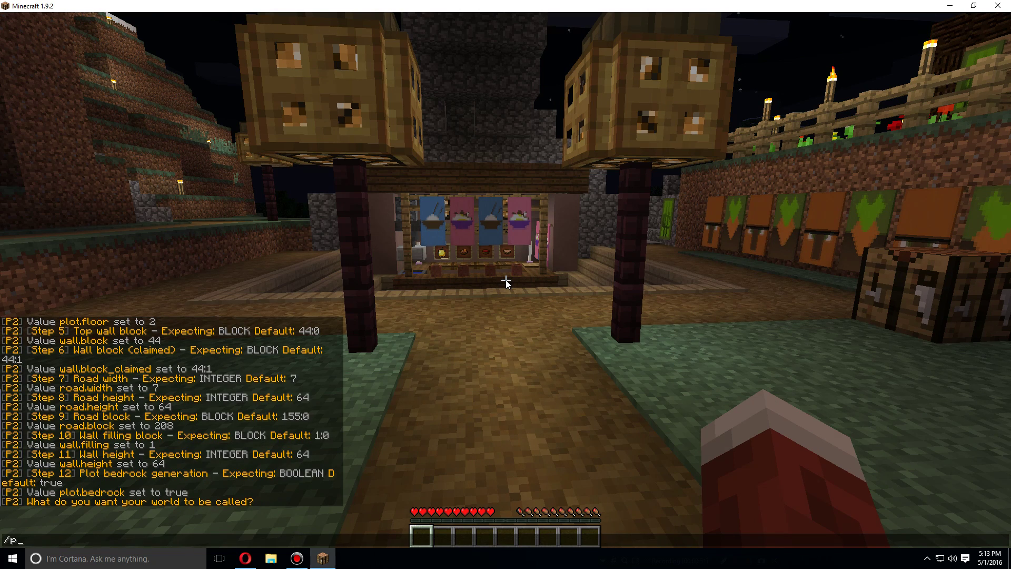
type("lot setup")
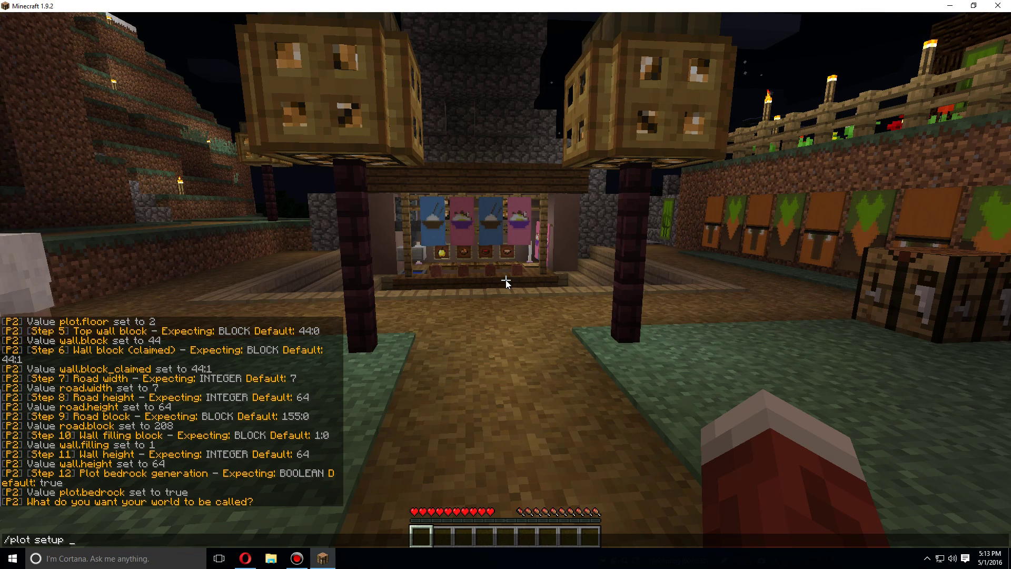
type(" PlotWorld")
key("Return")
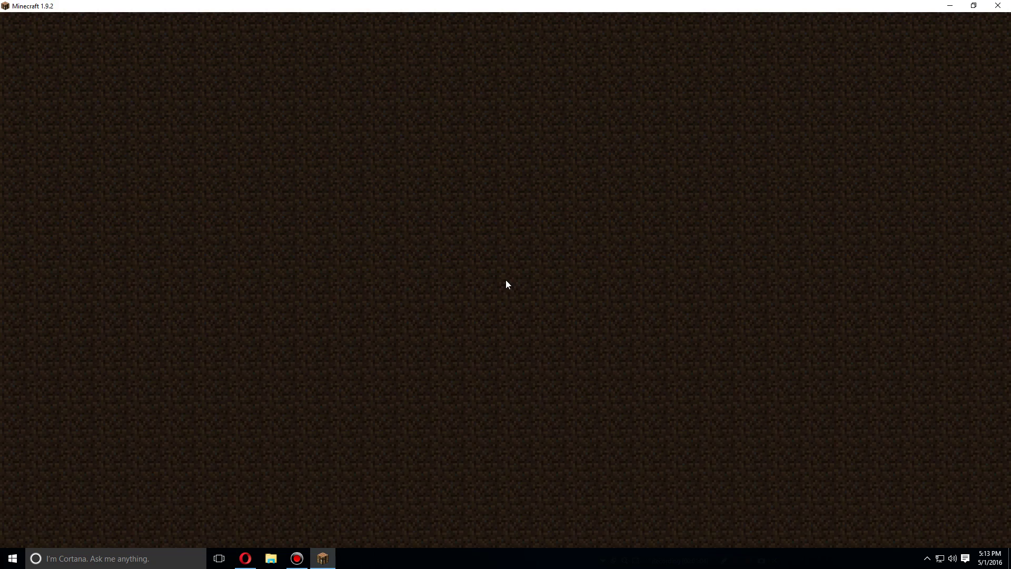
- Walk around the generated plot world to examine its roads, walls and plots
key("w")
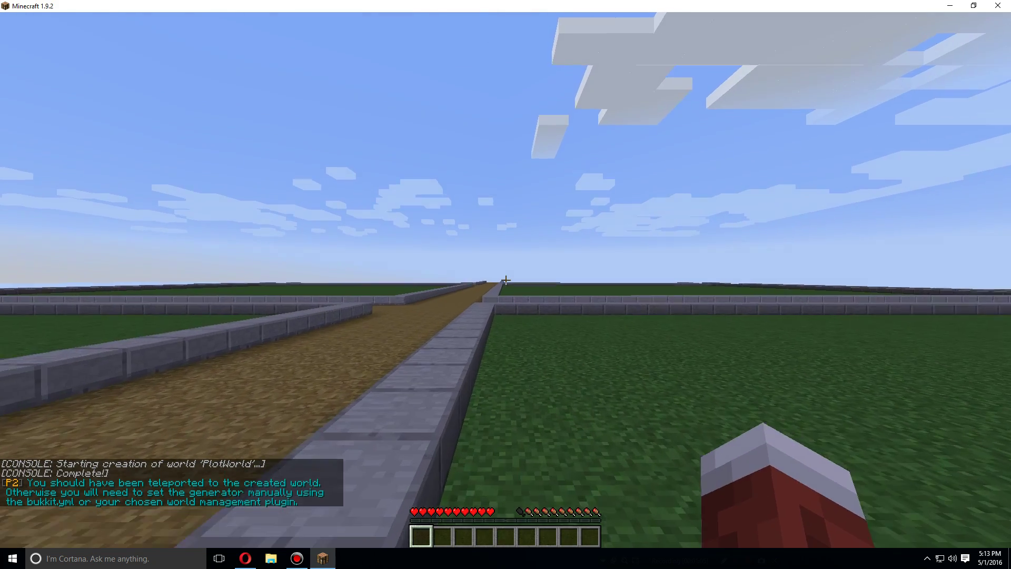
key("w")
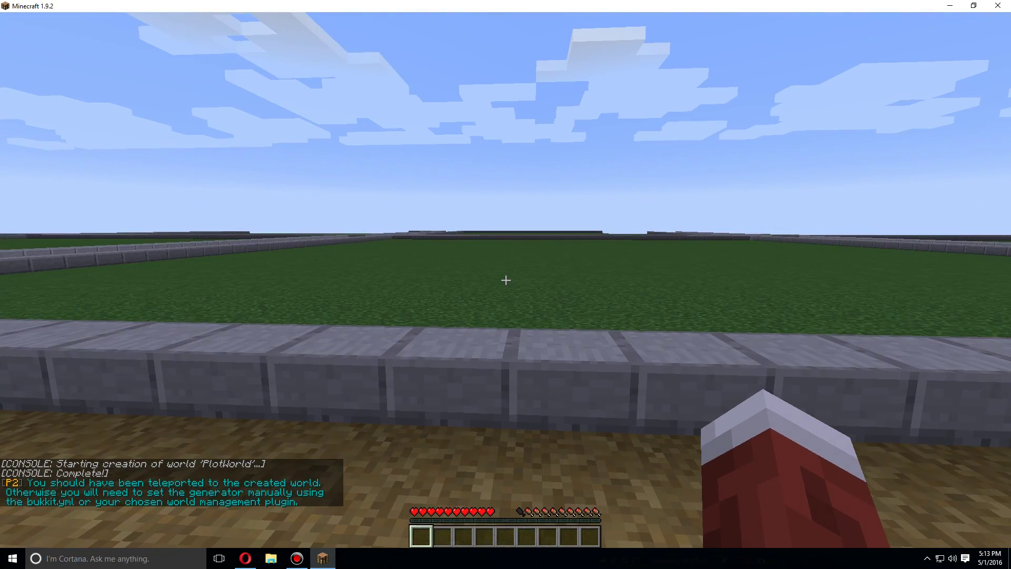
key("slash")
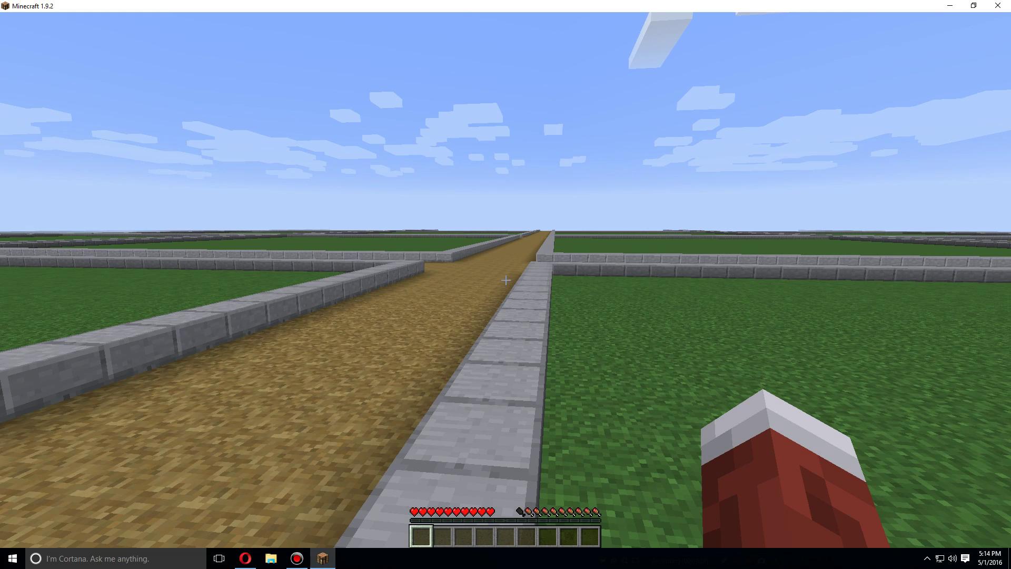
- List the server's Multiverse worlds with /mv list
key("slash")
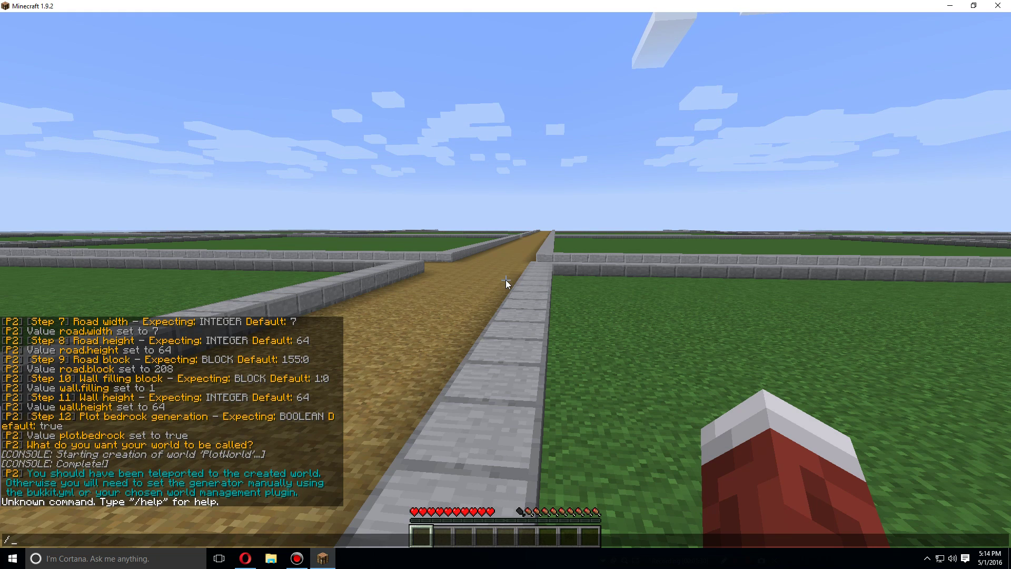
type("mv")
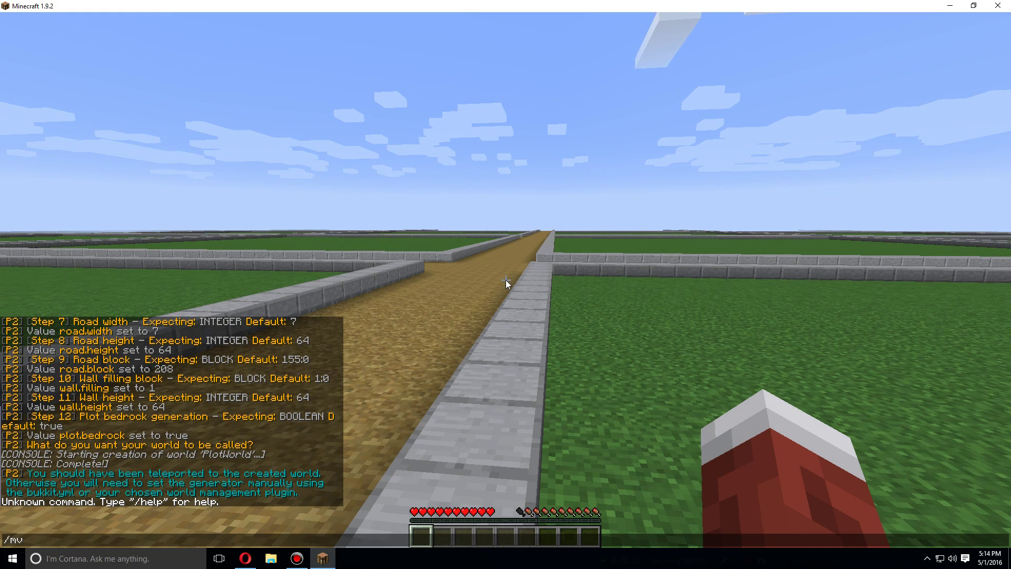
type(" list")
key("Return")
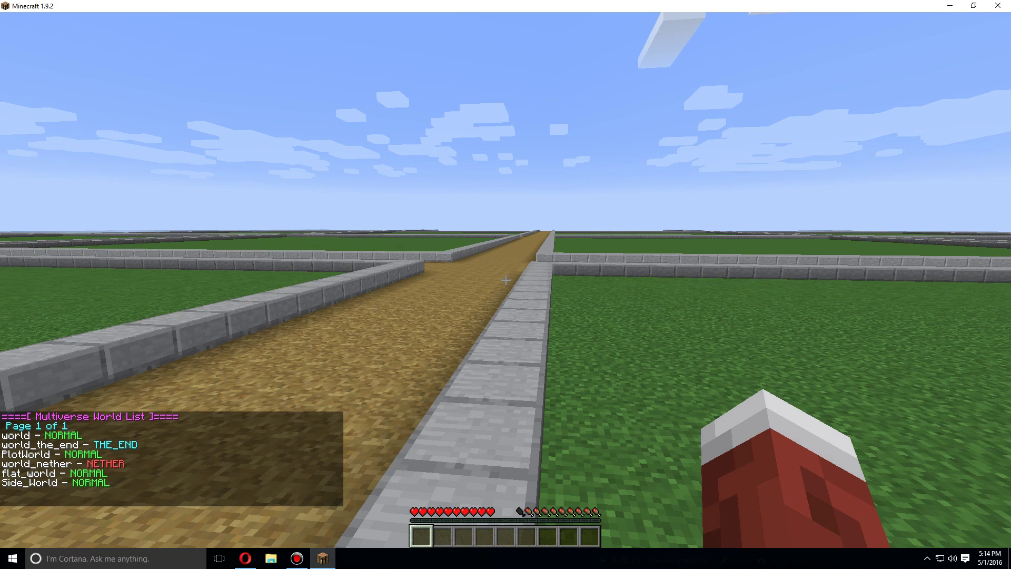
- Teleport to the main world named world with /mvtp world
key("slash")
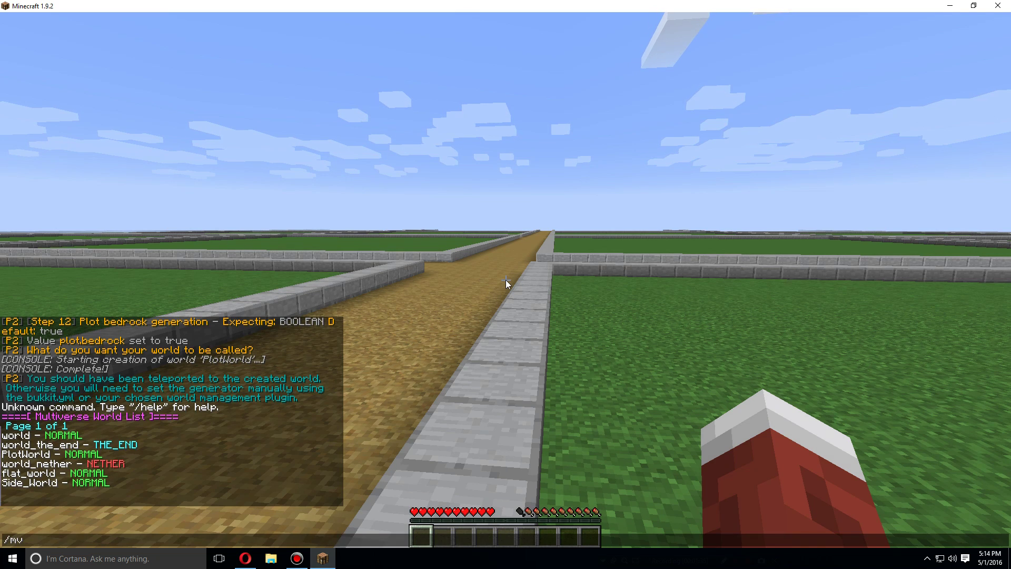
type("mvtp wor")
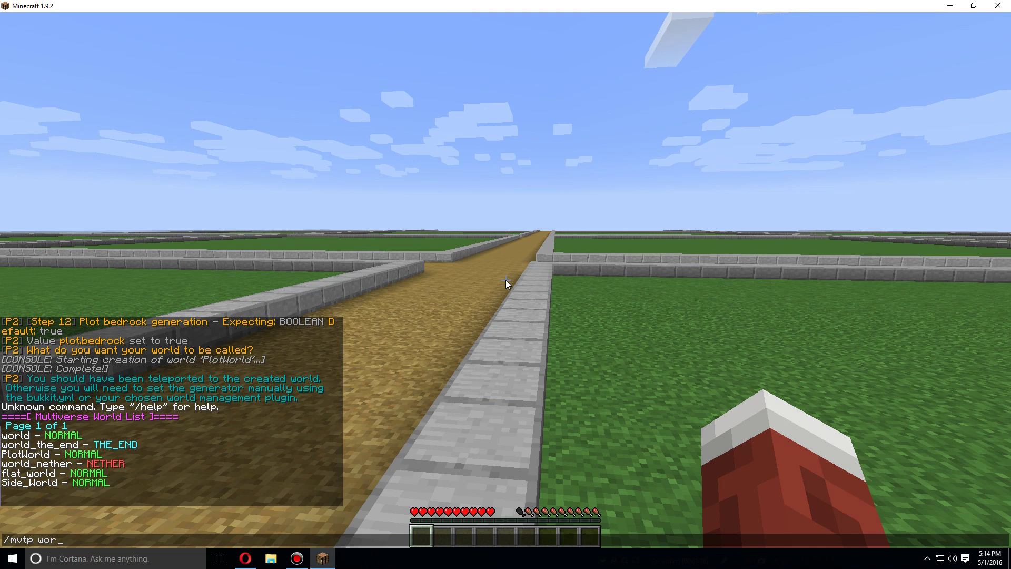
type("ld")
key("Return")
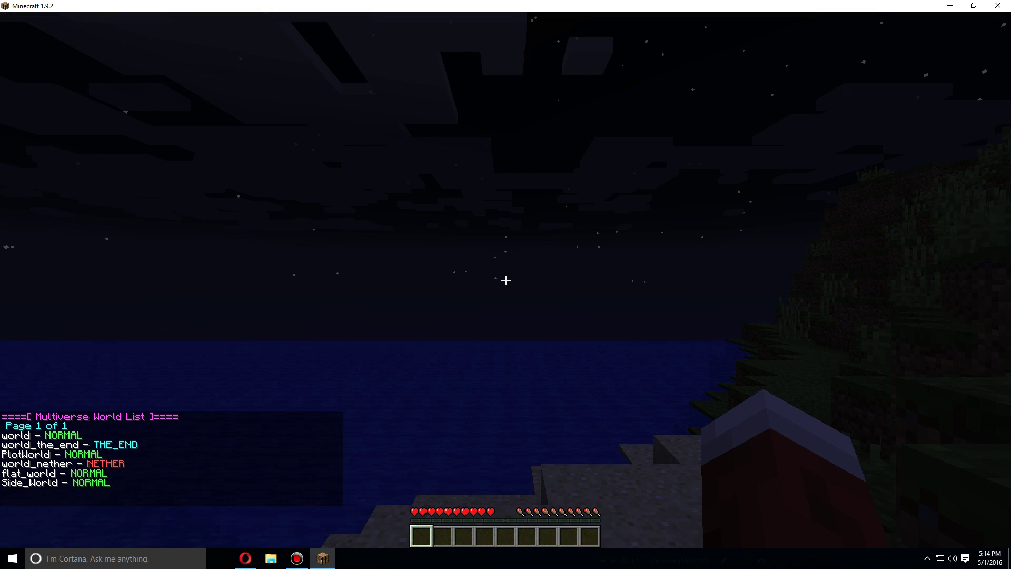
- Teleport back to the plot world with /mvtp plotworld
key("slash")
type("mvtp plotwor")
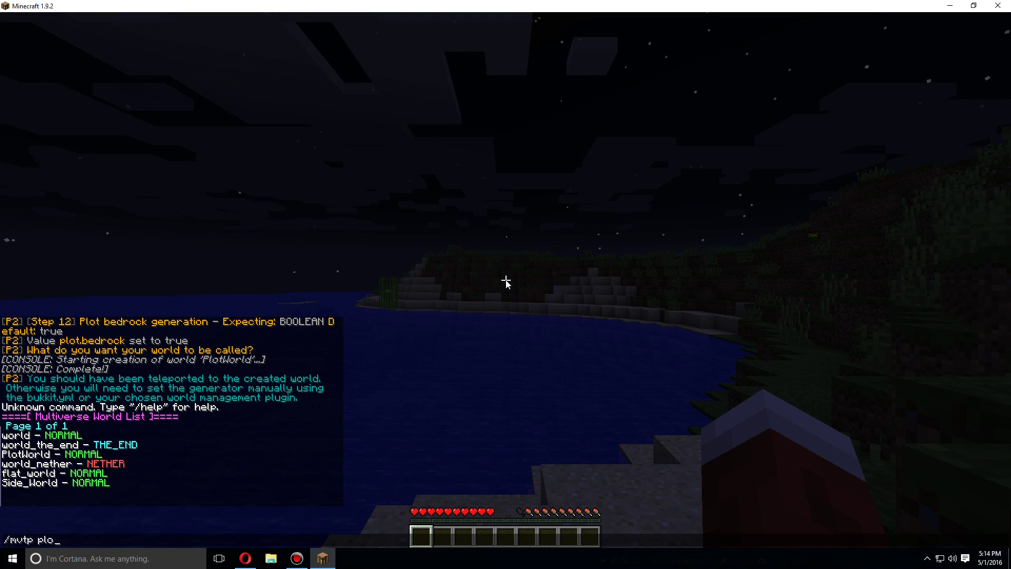
type("ld")
key("Return")
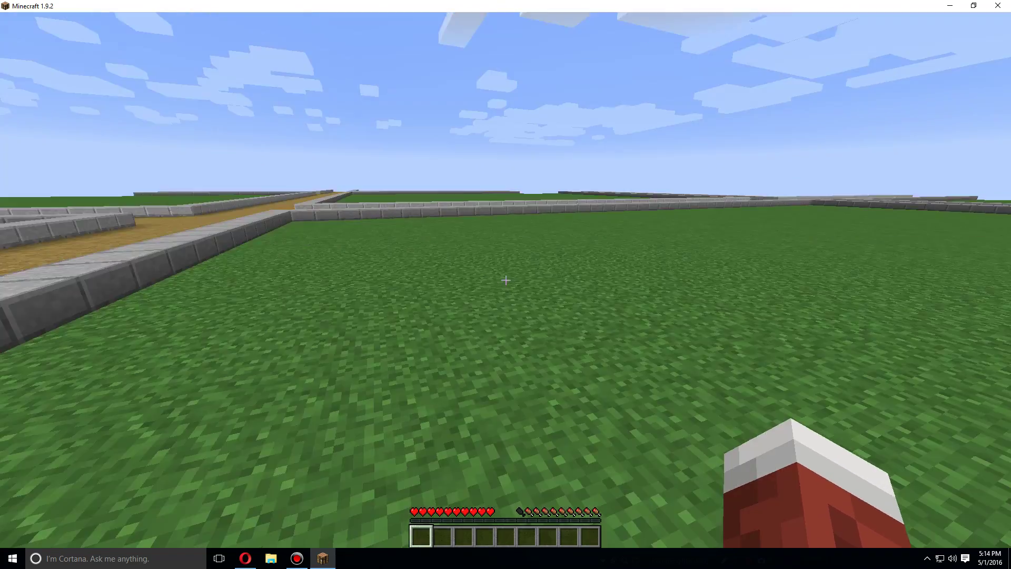
- Walk onto an unclaimed grass plot and claim it with /plot claim
key("w")
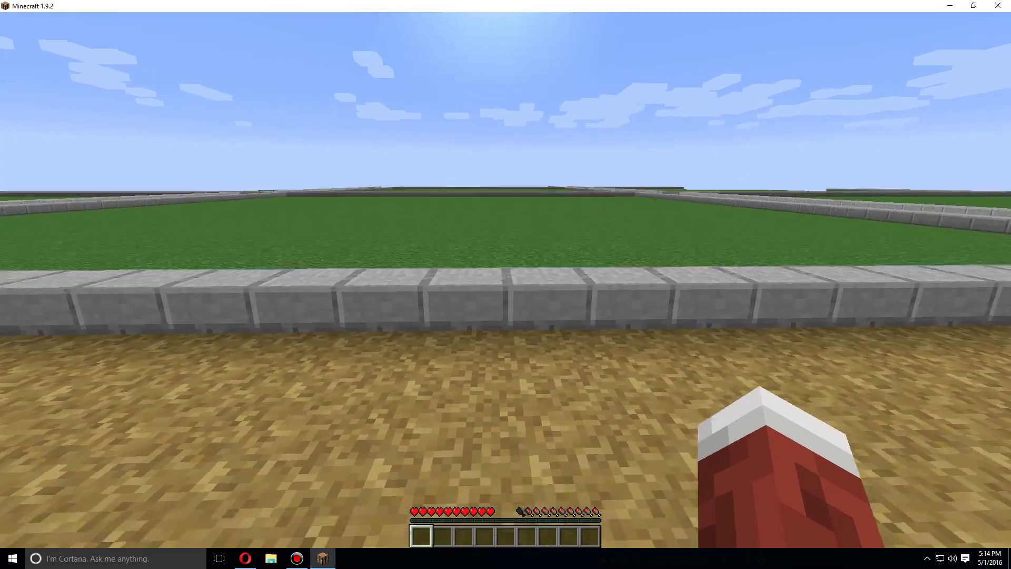
key("t")
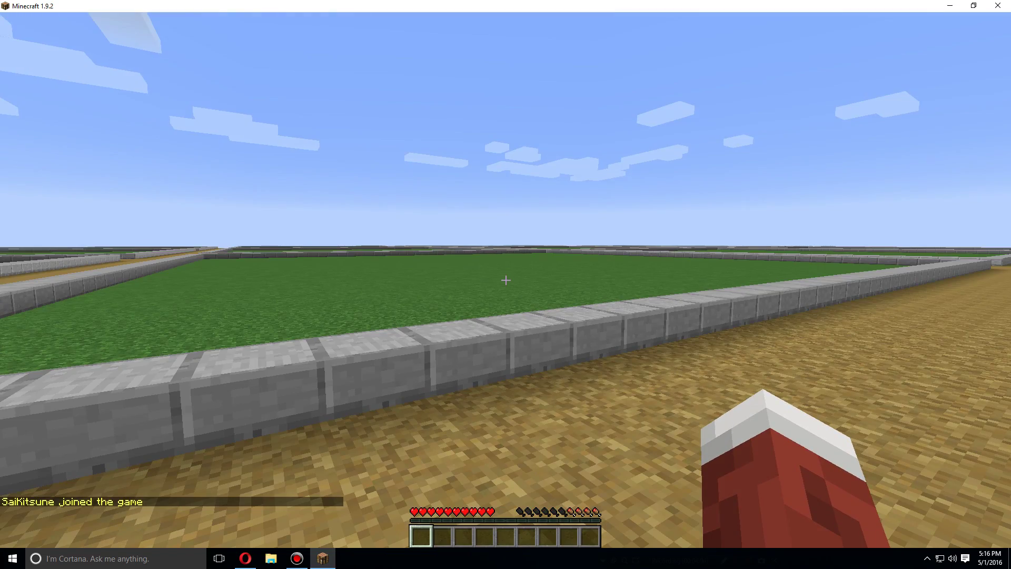
key("w")
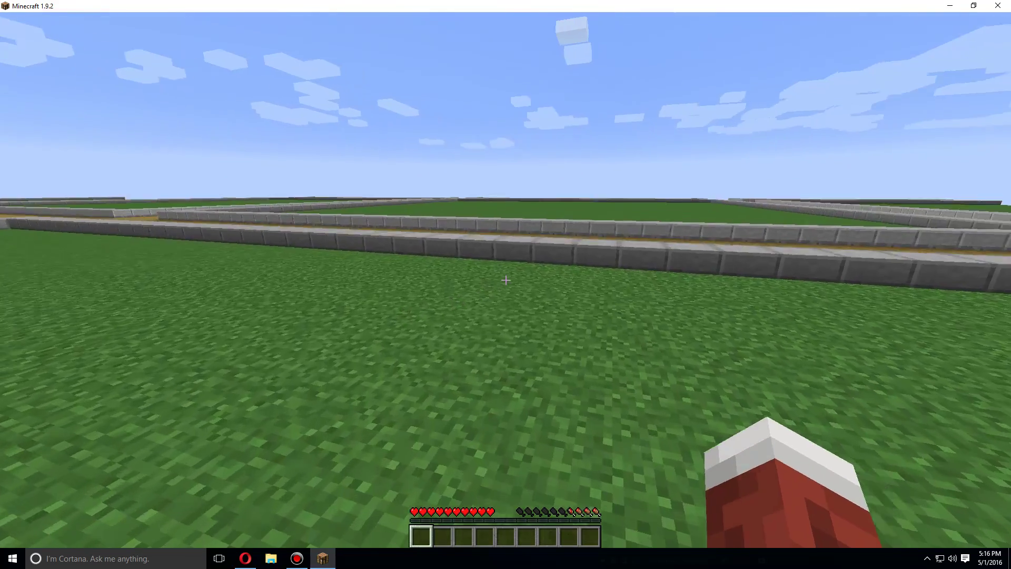
key("slash")
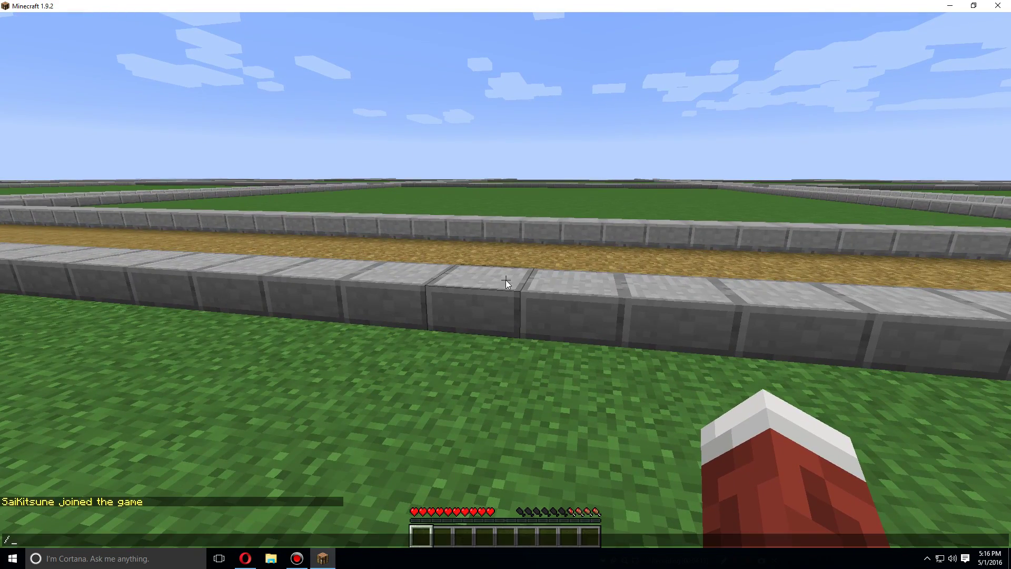
type("plot claim")
key("Return")
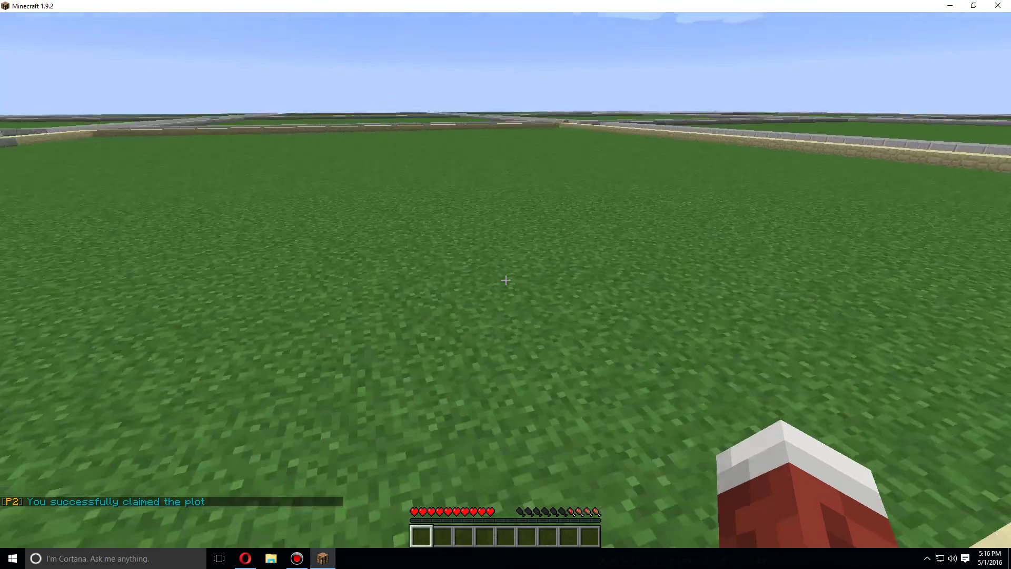
- Walk across the claimed plot toward its corner sign to examine the plot's border walls
key("s")
key("w")
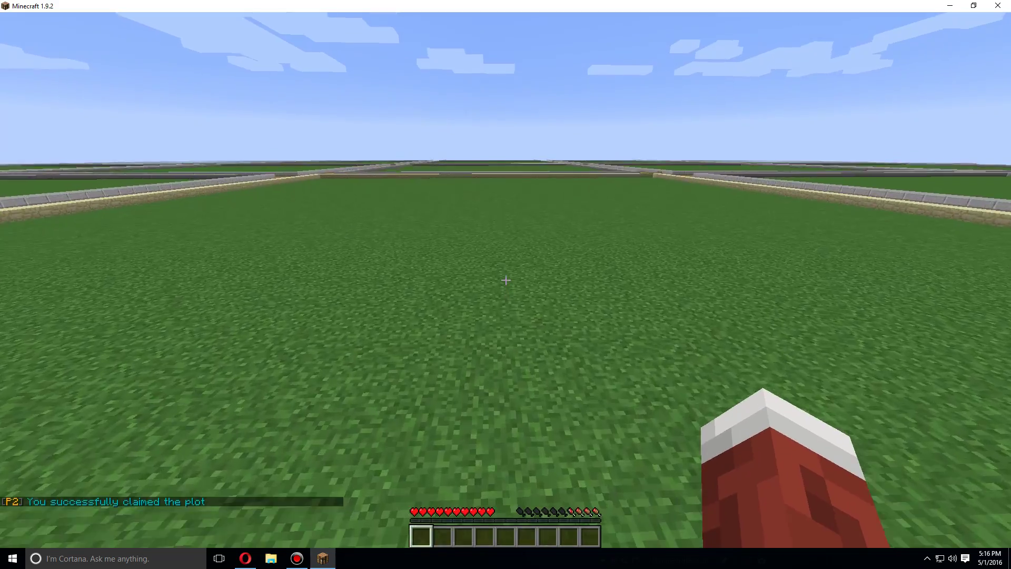
key("w")
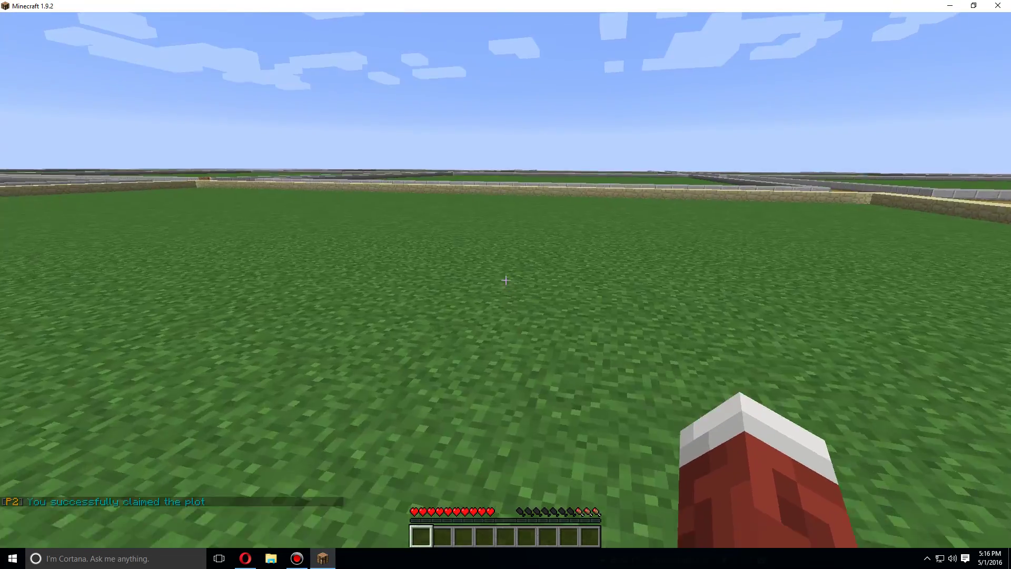
key("w")
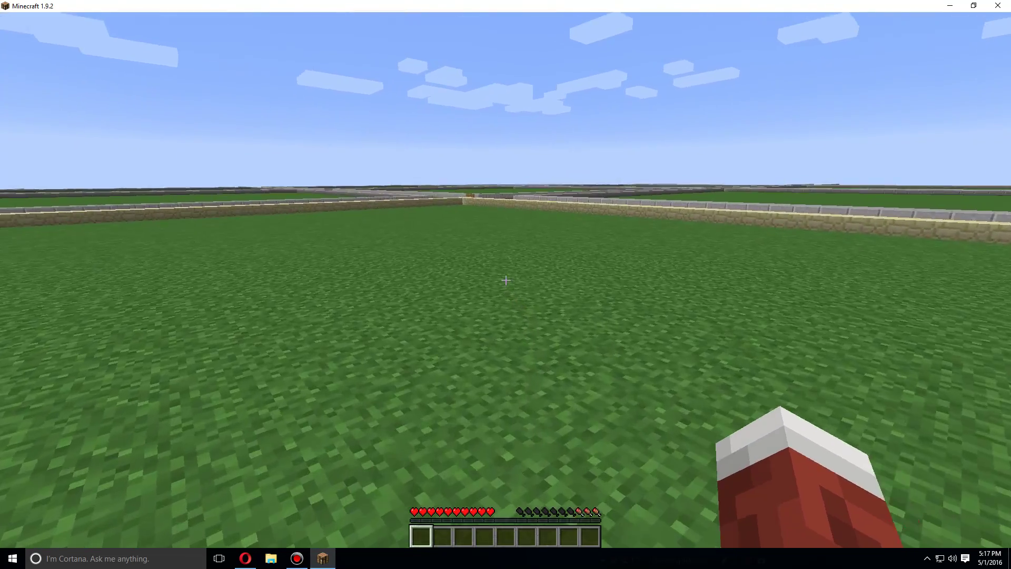
key("w")
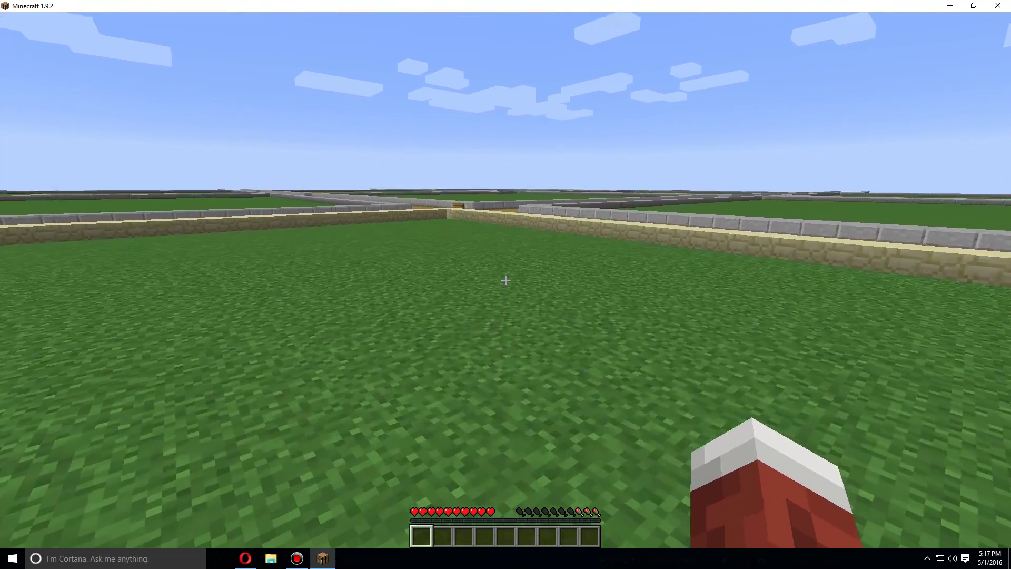
key("w")
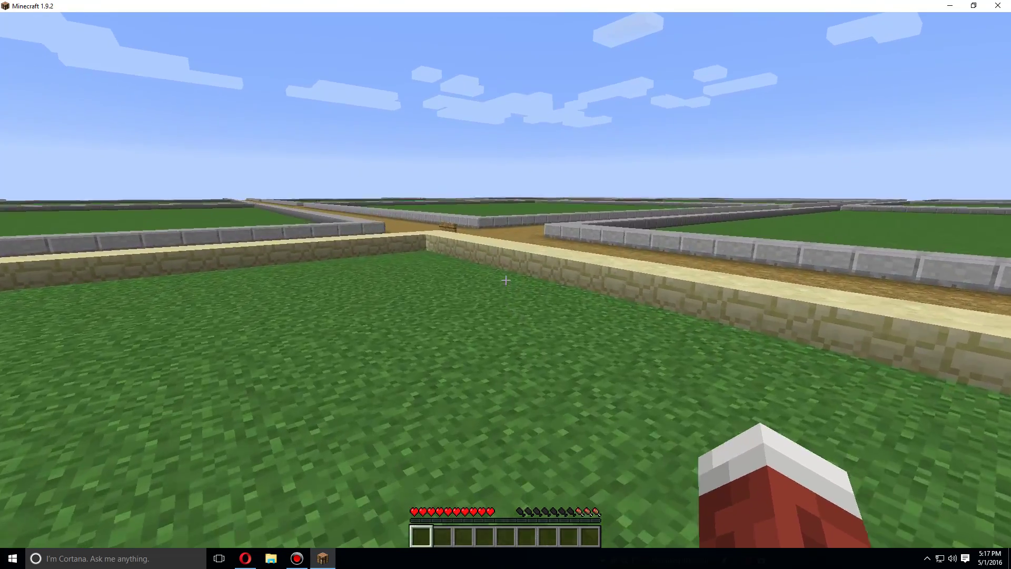